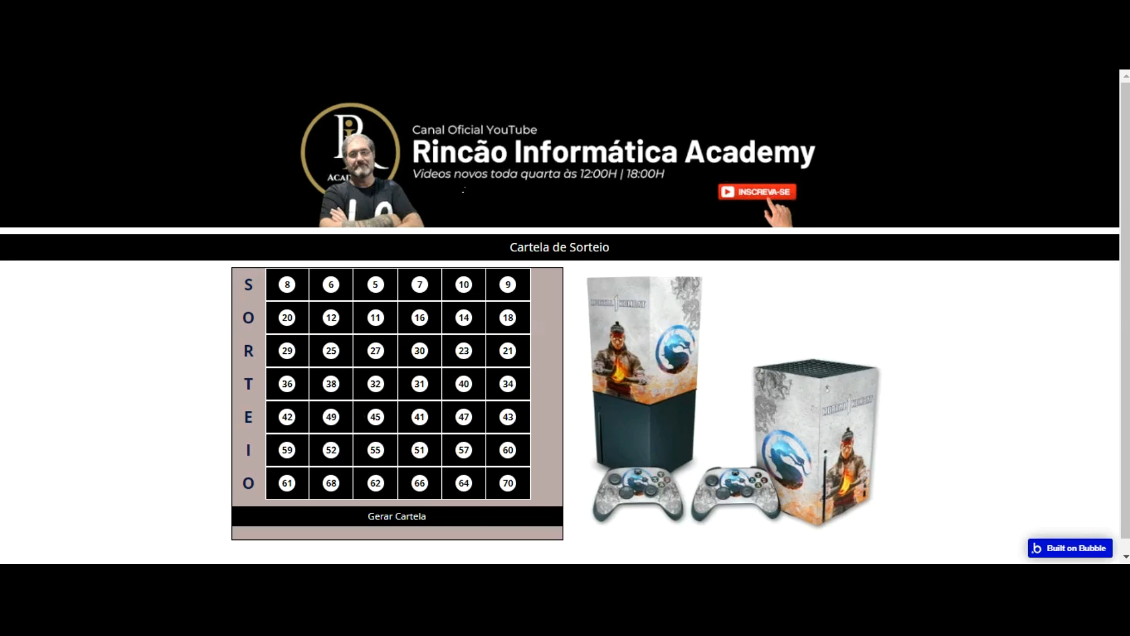
Generate new raffle cards several times in the page preview to examine how the numbers are shuffled
{"action": "left_click", "coordinate": [405, 513]}
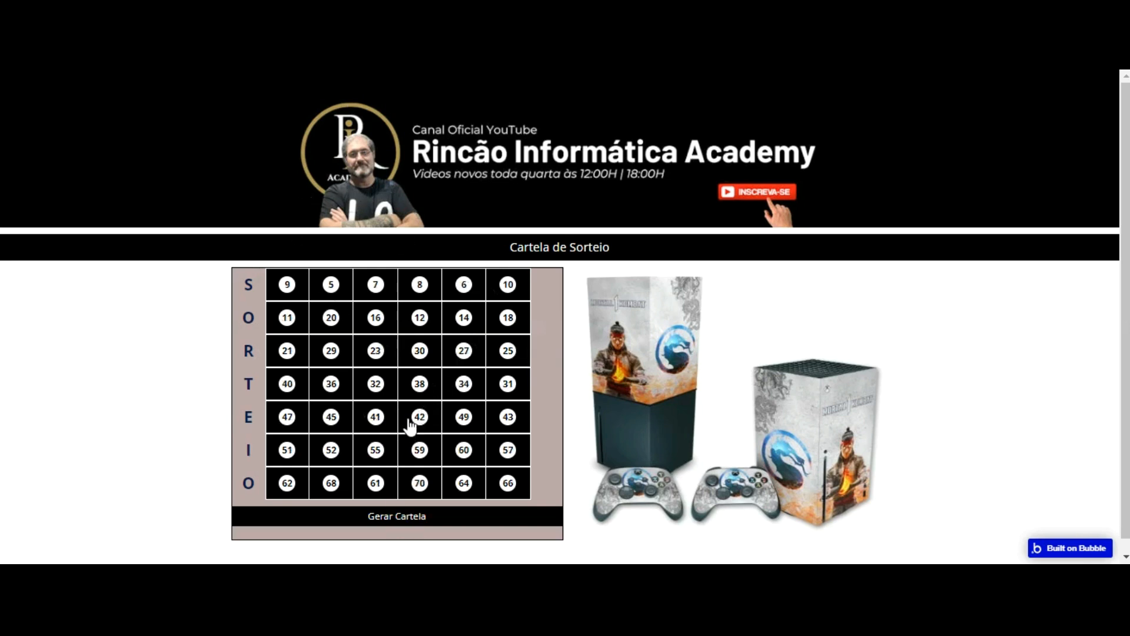
{"action": "left_click", "coordinate": [406, 516]}
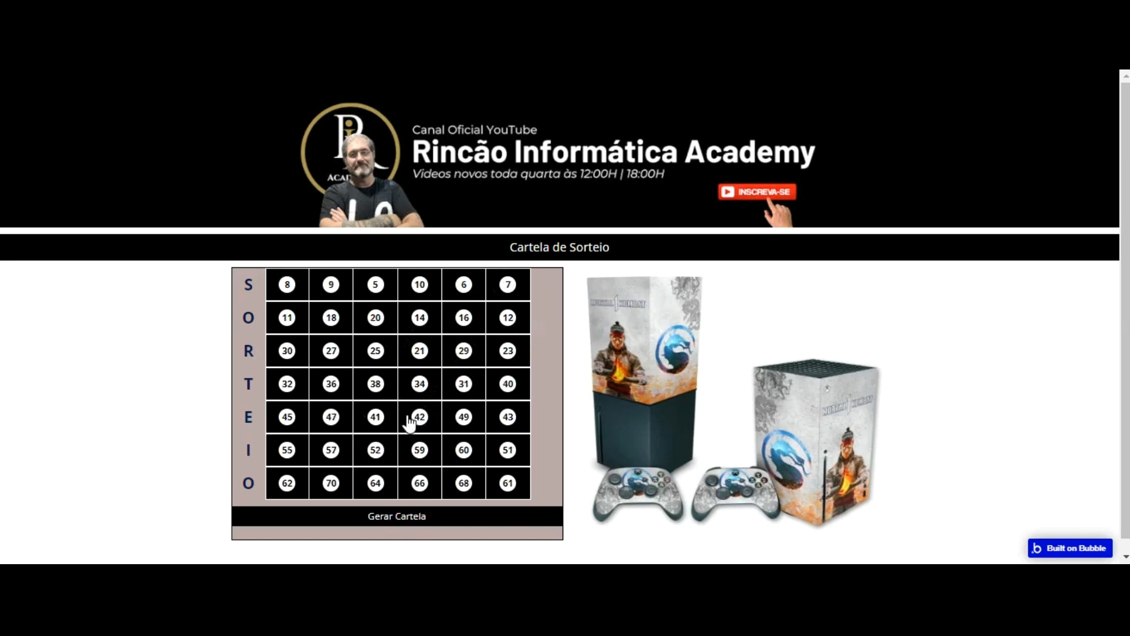
{"action": "left_click", "coordinate": [406, 515]}
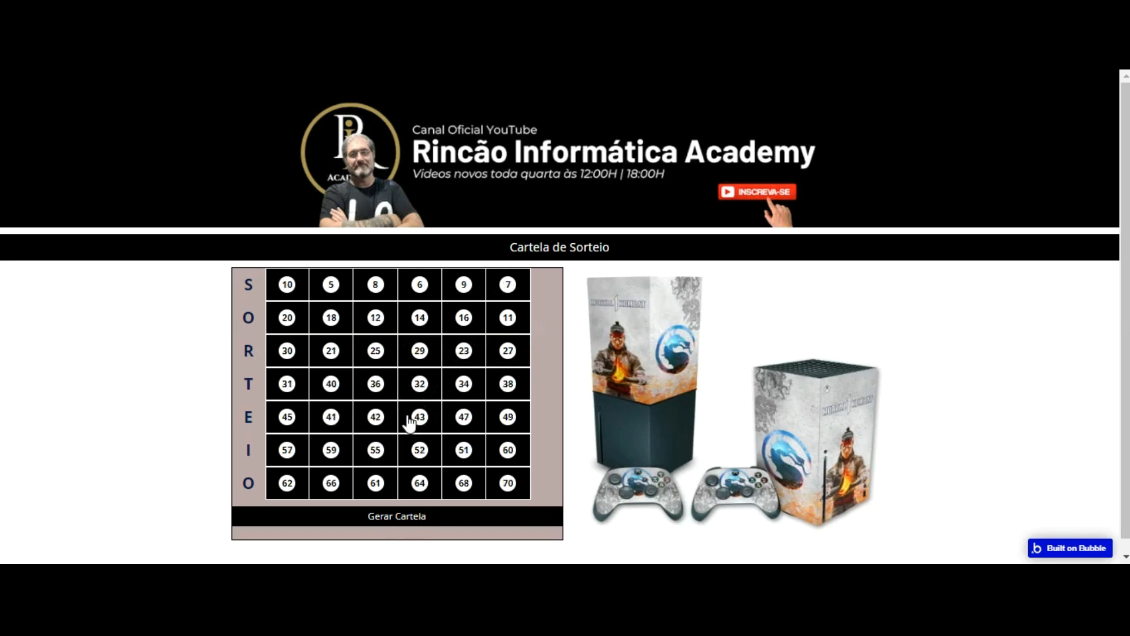
{"action": "left_click", "coordinate": [406, 515]}
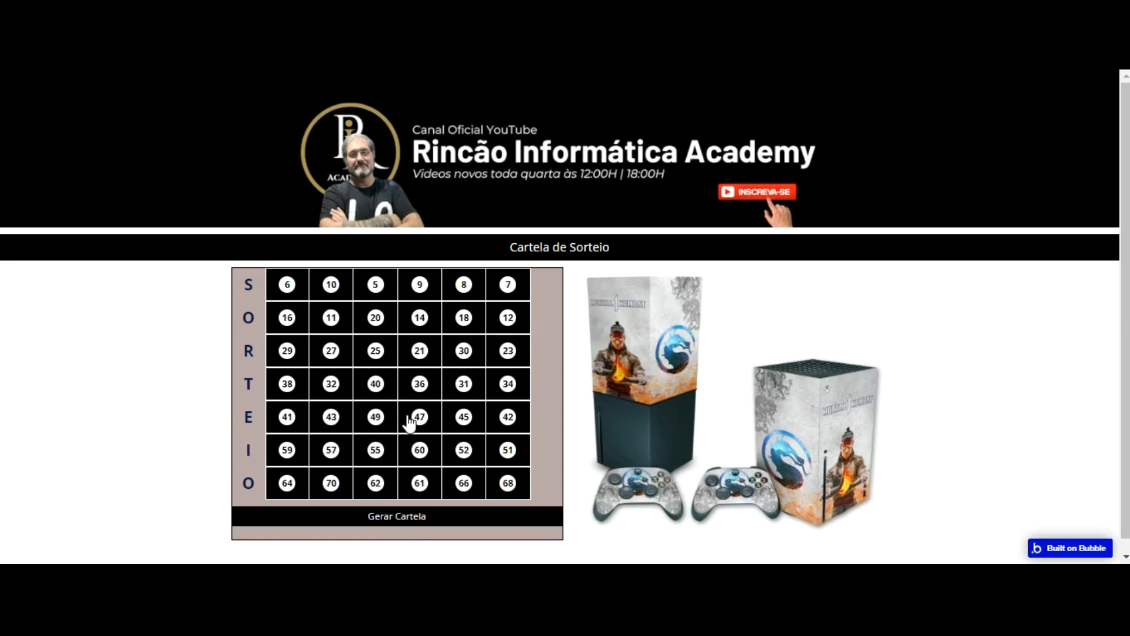
{"action": "left_click", "coordinate": [406, 516]}
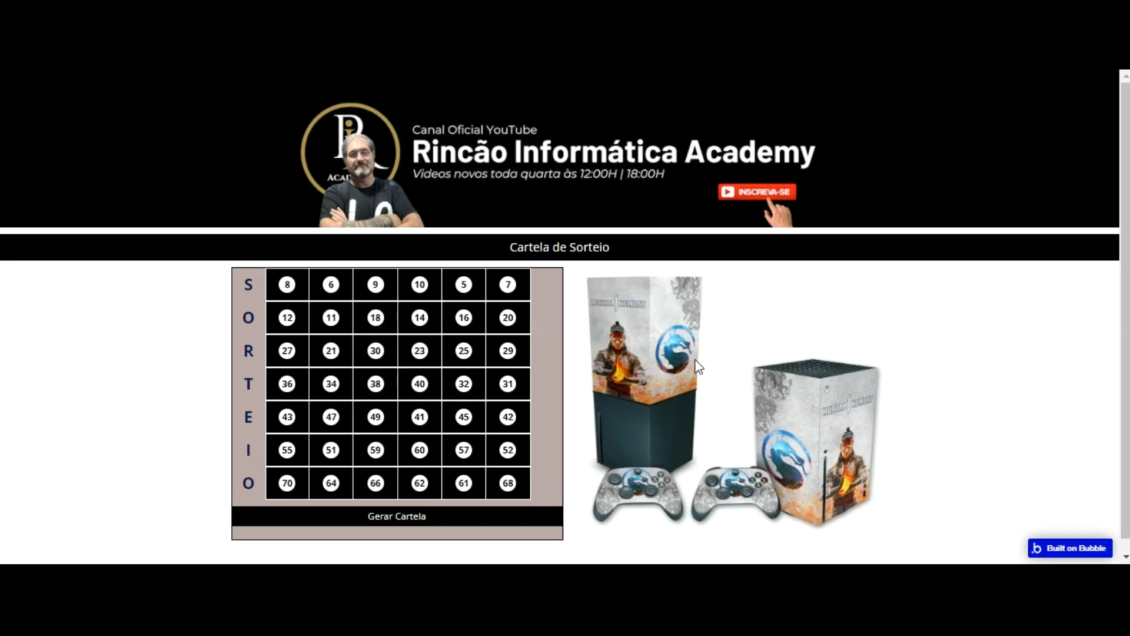
{"action": "left_click", "coordinate": [403, 509]}
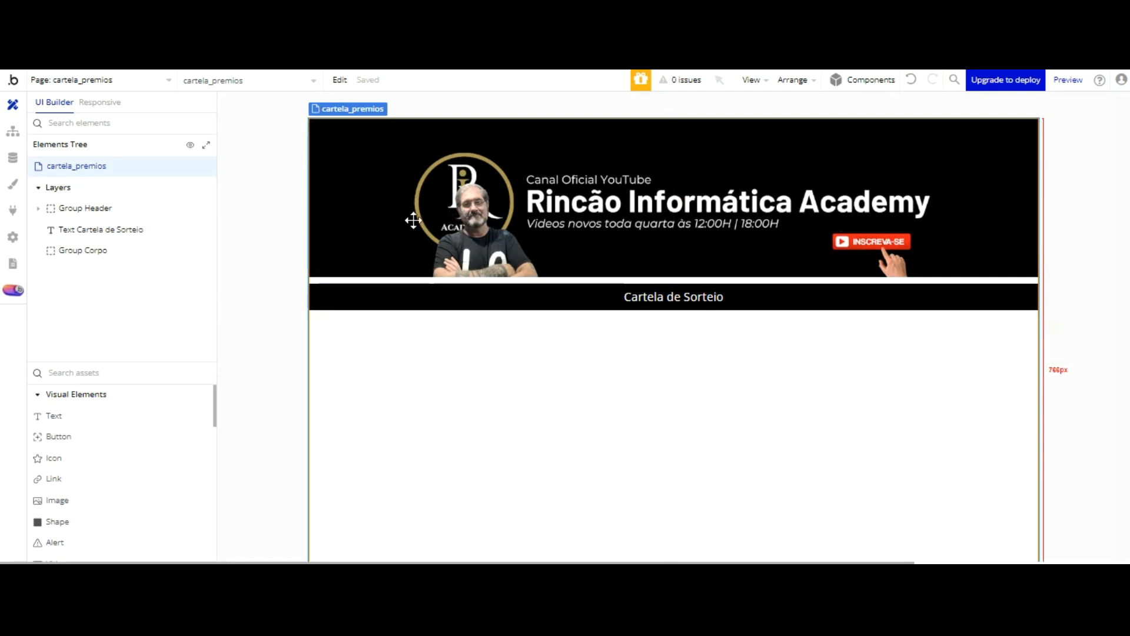
Switch to the Bubble editor and review all Base Sorteio entries in the app data, loading the remaining items
{"action": "left_click", "coordinate": [13, 157]}
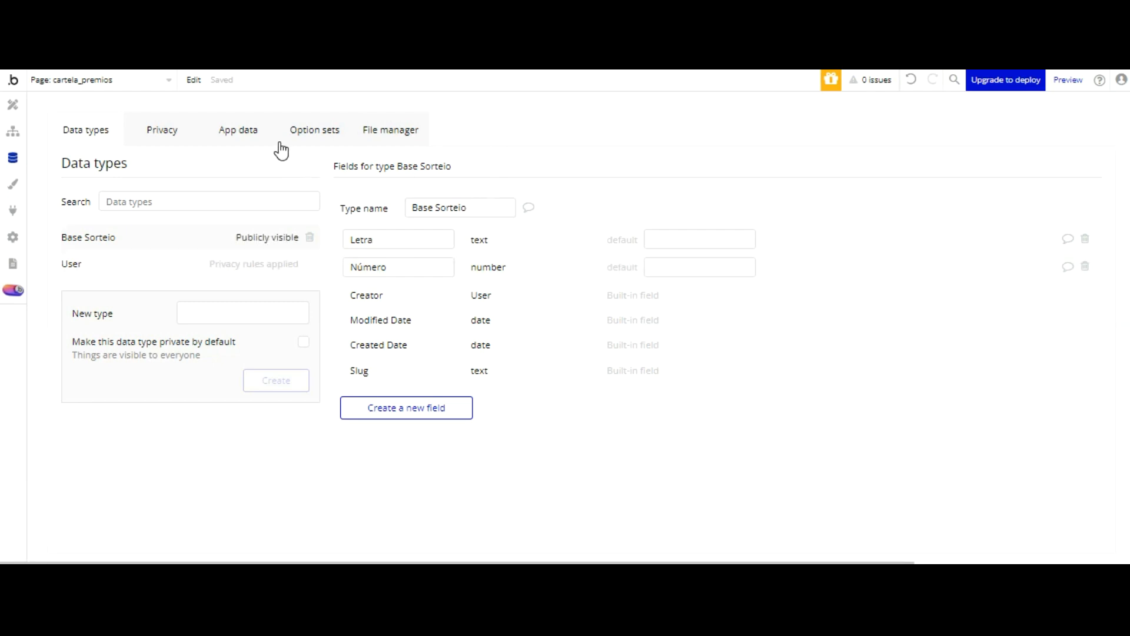
{"action": "left_click", "coordinate": [240, 130]}
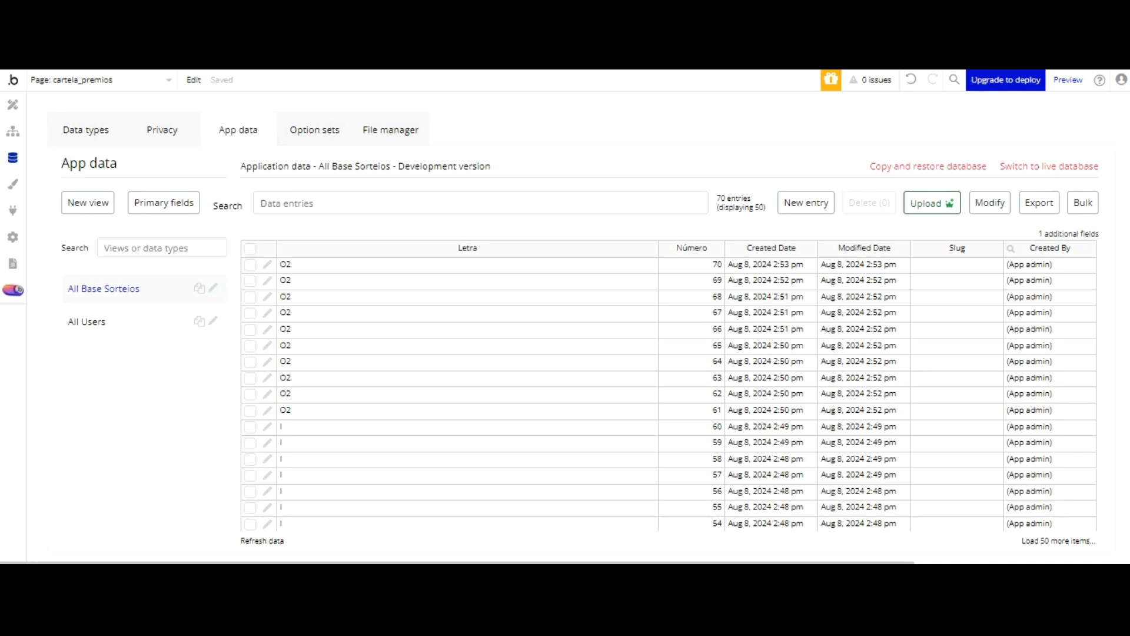
{"action": "scroll", "coordinate": [677, 161], "scroll_direction": "down", "scroll_amount": 3}
{"action": "scroll", "coordinate": [677, 161], "scroll_direction": "down", "scroll_amount": 7}
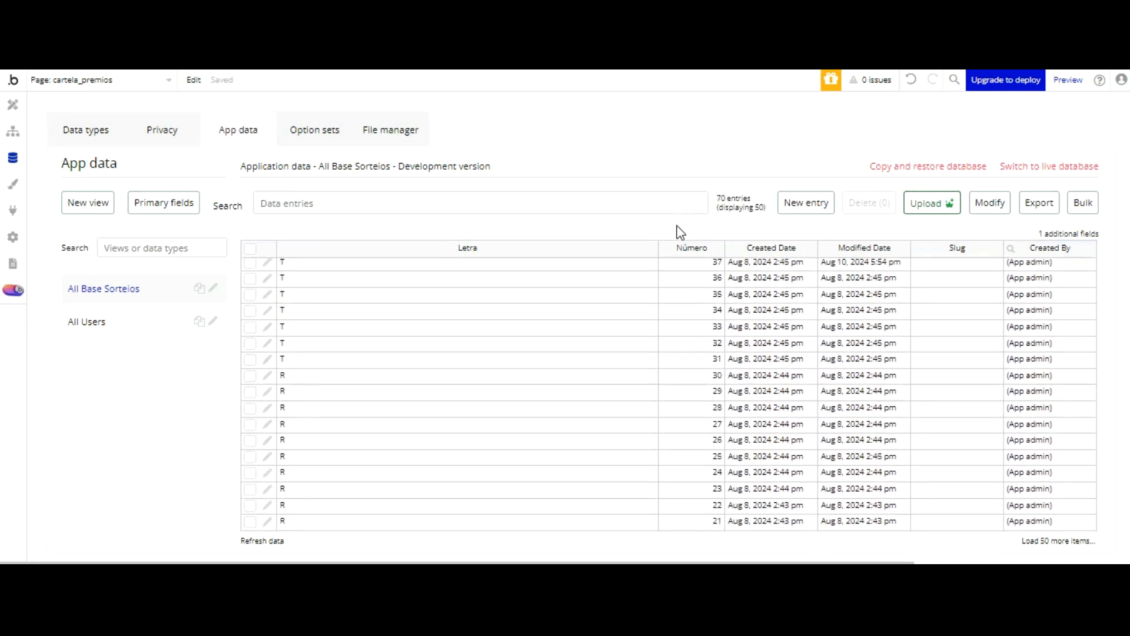
{"action": "left_click", "coordinate": [1058, 541]}
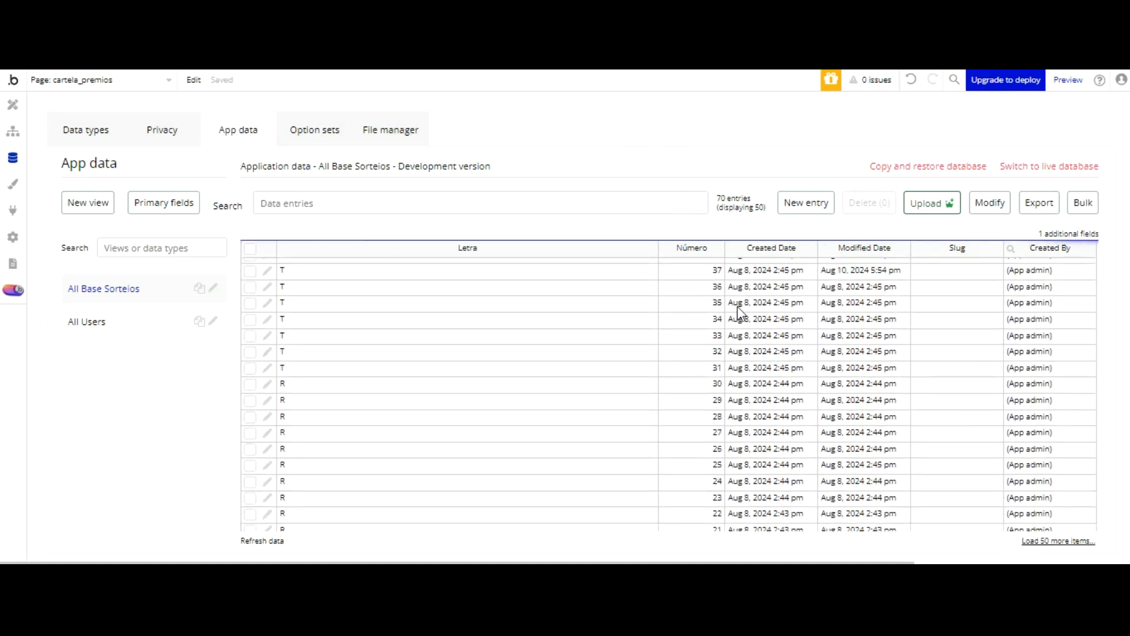
{"action": "scroll", "coordinate": [692, 221], "scroll_direction": "down", "scroll_amount": 15}
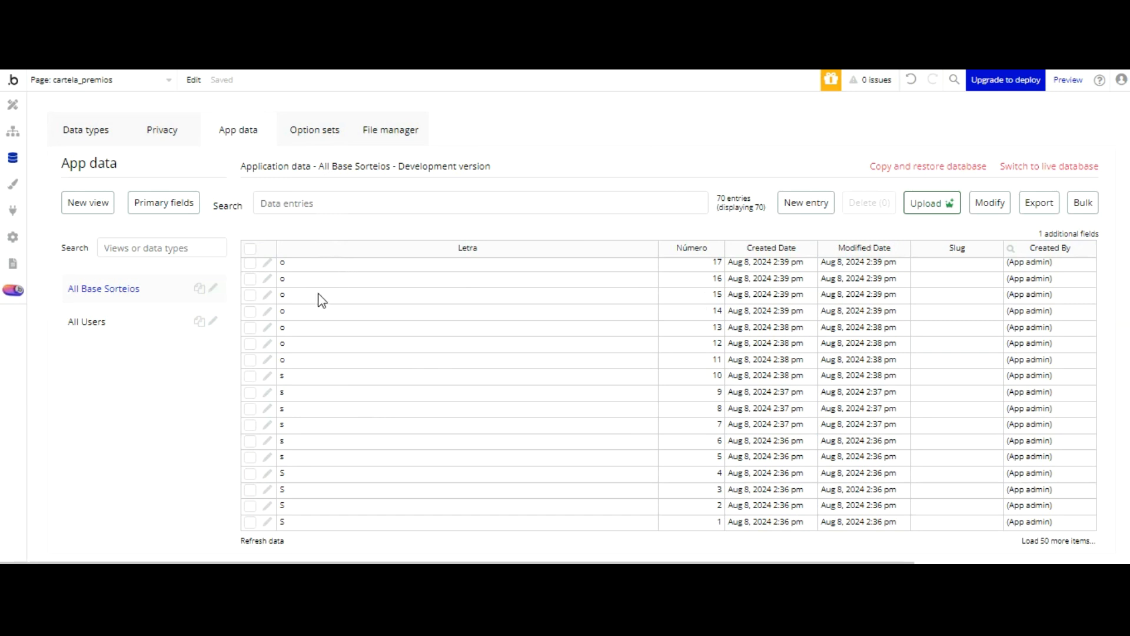
{"action": "scroll", "coordinate": [285, 412], "scroll_direction": "up", "scroll_amount": 5}
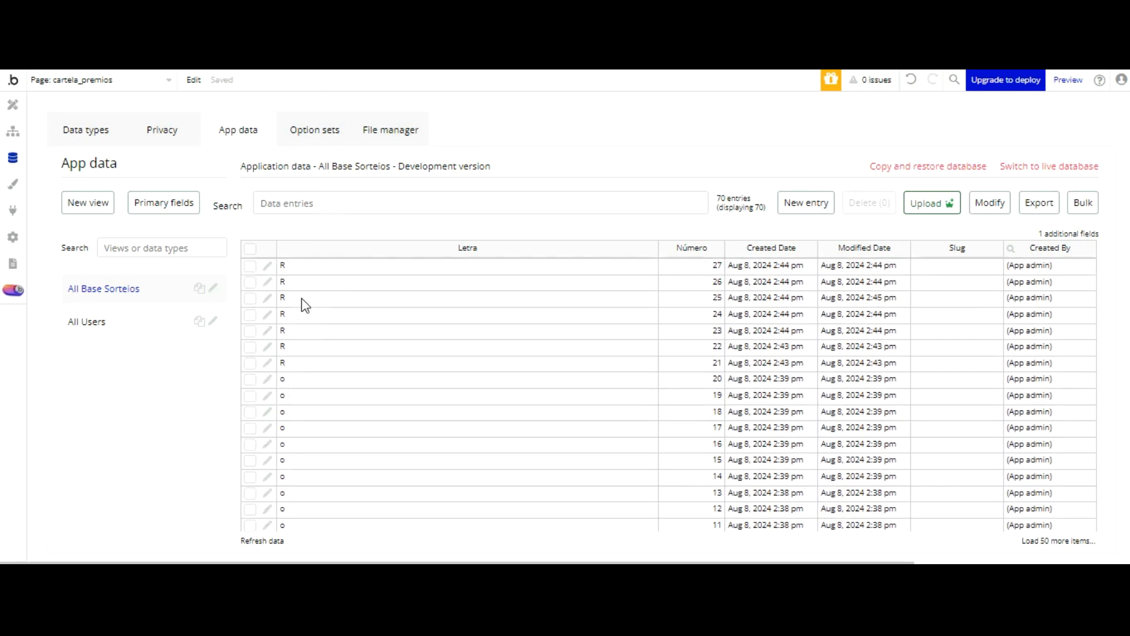
{"action": "scroll", "coordinate": [302, 300], "scroll_direction": "up", "scroll_amount": 8}
{"action": "scroll", "coordinate": [302, 299], "scroll_direction": "up", "scroll_amount": 8}
{"action": "scroll", "coordinate": [309, 291], "scroll_direction": "up", "scroll_amount": 6}
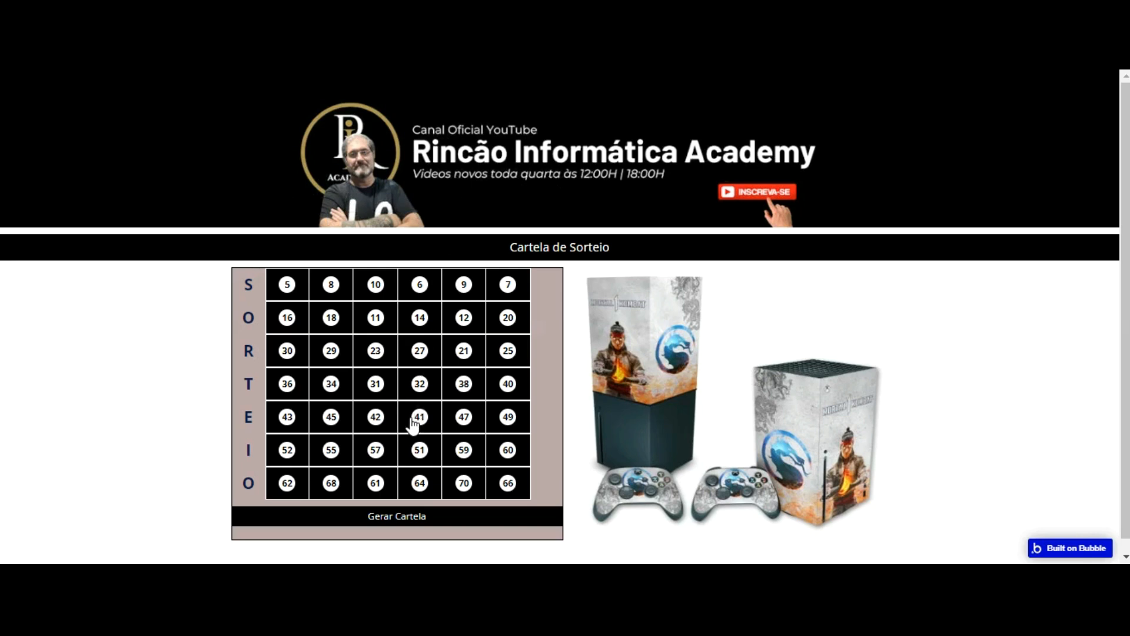
Generate two more cards in the page preview and compare their numbers with the Base Sorteio entries
{"action": "left_click", "coordinate": [412, 516]}
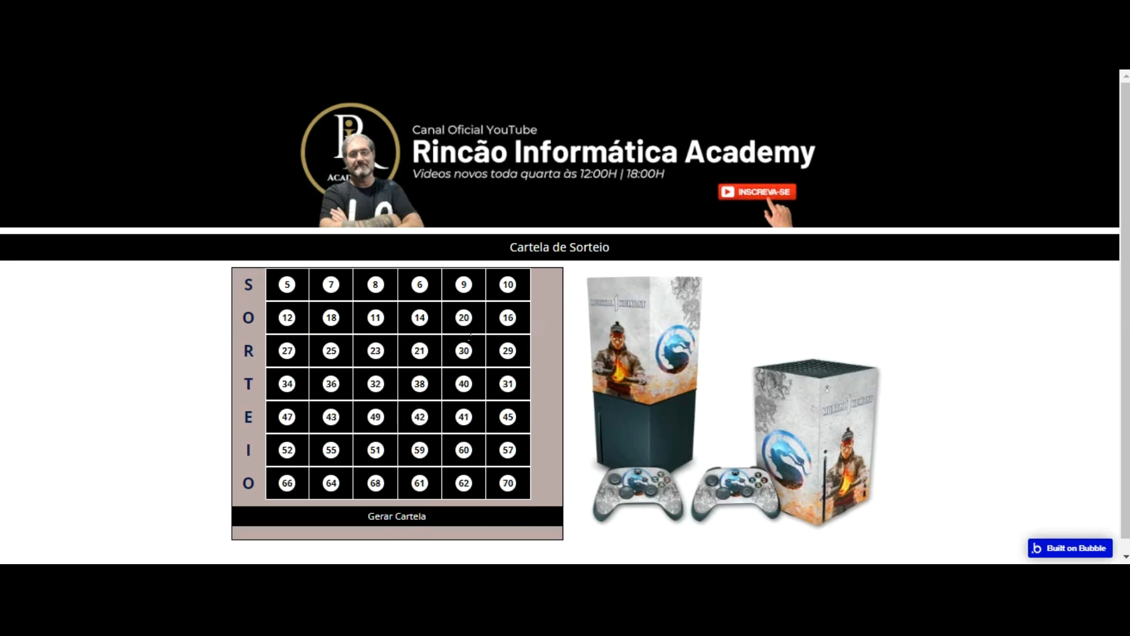
{"action": "left_click", "coordinate": [416, 515]}
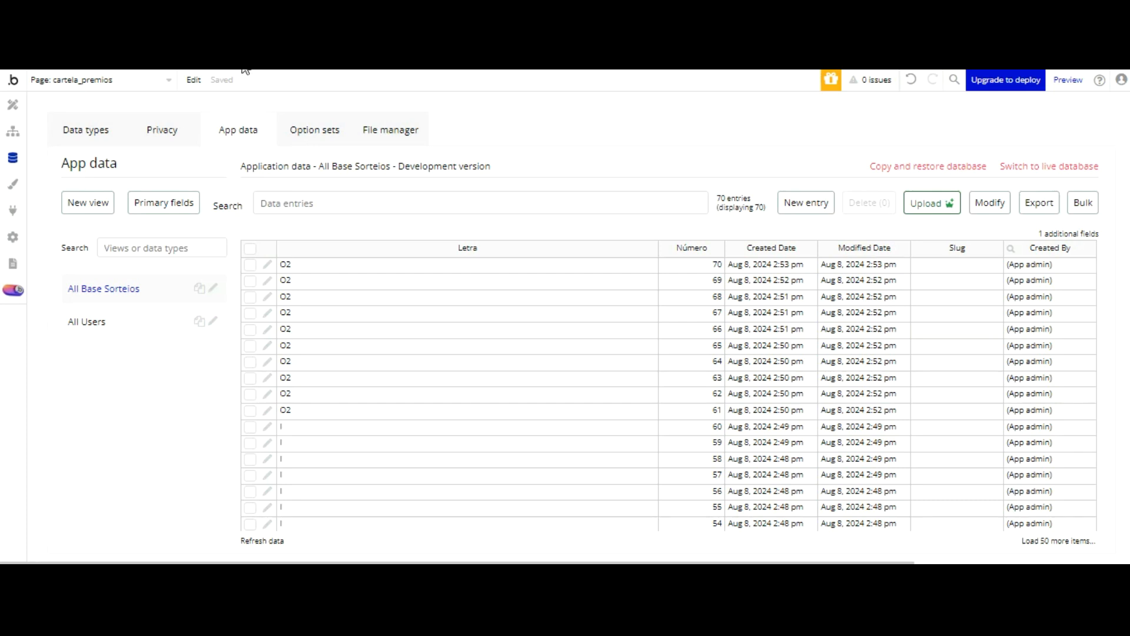
{"action": "scroll", "coordinate": [365, 303], "scroll_direction": "down", "scroll_amount": 15}
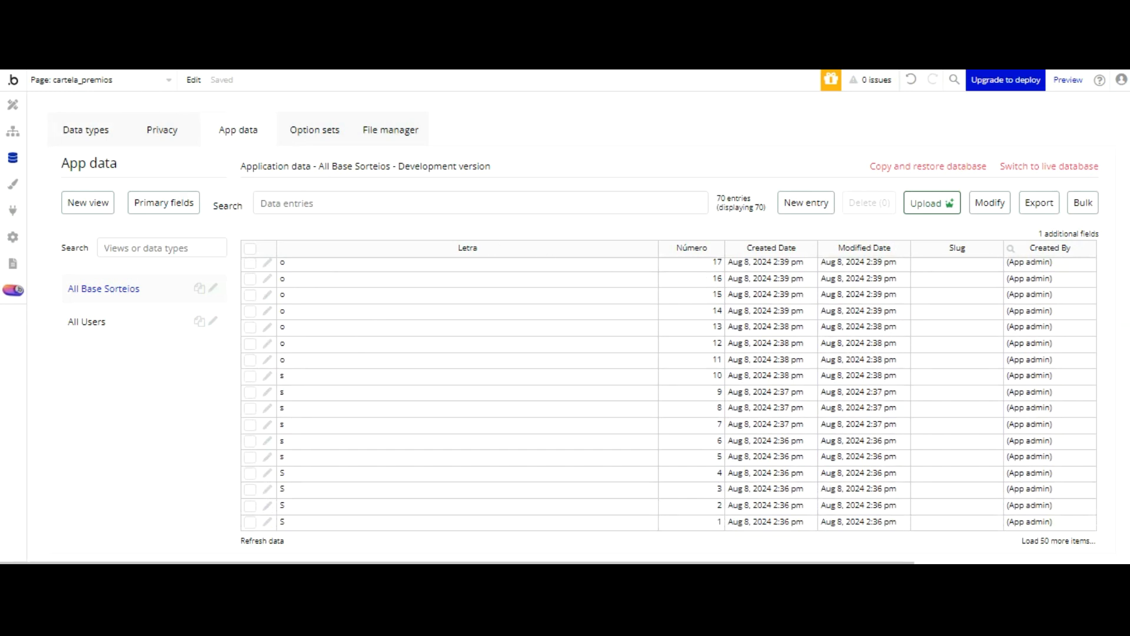
Return to the cartela_premios page design and add a group below the Cartela de Sorteio title
{"action": "left_click", "coordinate": [12, 105]}
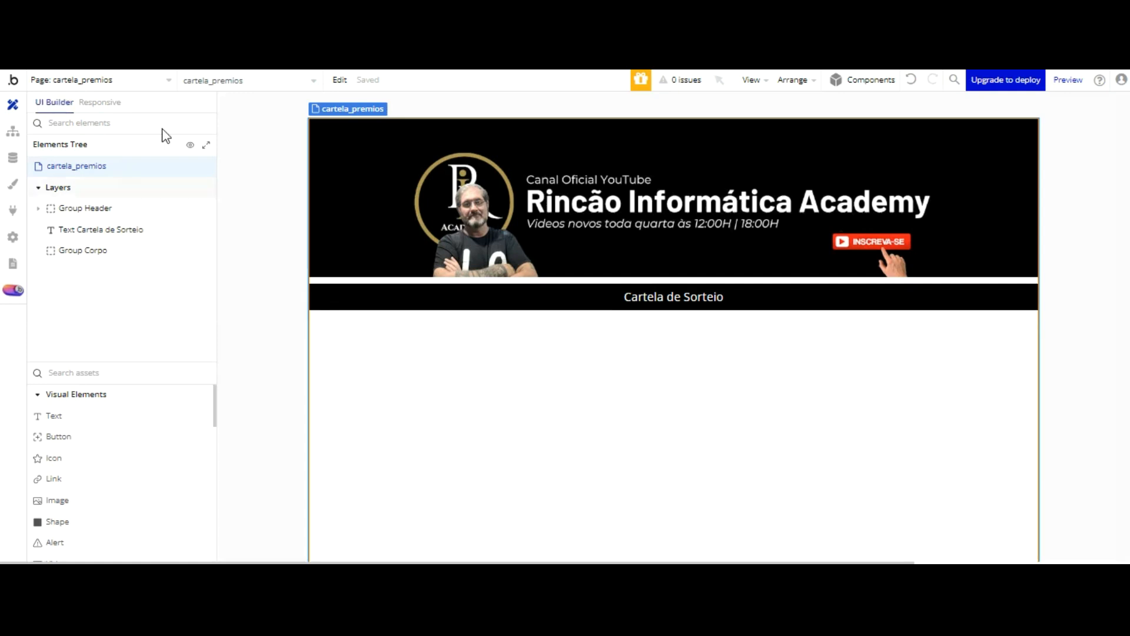
{"action": "scroll", "coordinate": [106, 393], "scroll_direction": "down", "scroll_amount": 5}
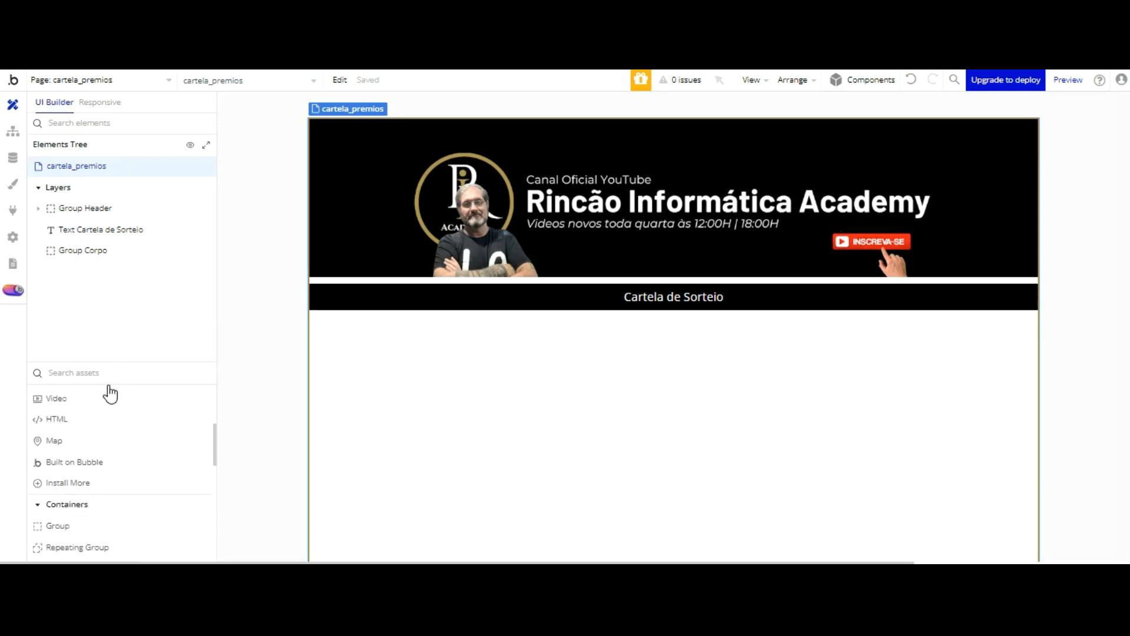
{"action": "left_click", "coordinate": [86, 523]}
{"action": "left_click", "coordinate": [538, 323]}
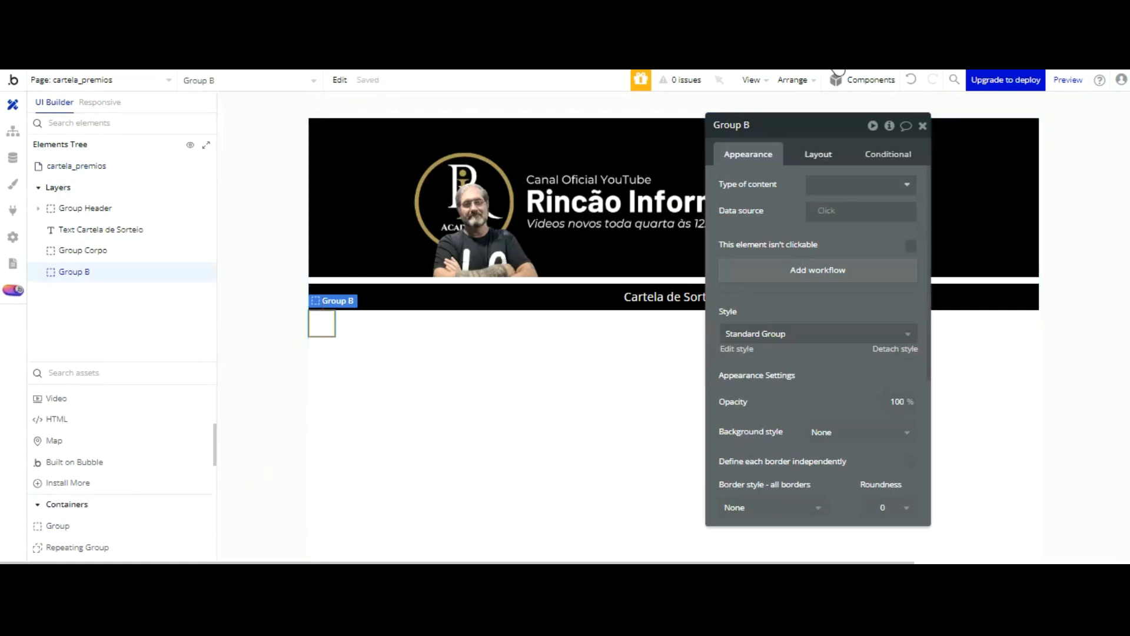
Centre the new group horizontally on the page and rename it Group Cartela
{"action": "left_click", "coordinate": [813, 154]}
{"action": "left_click", "coordinate": [863, 346]}
{"action": "double_click", "coordinate": [775, 126]}
{"action": "type", "text": "cARTELA"}
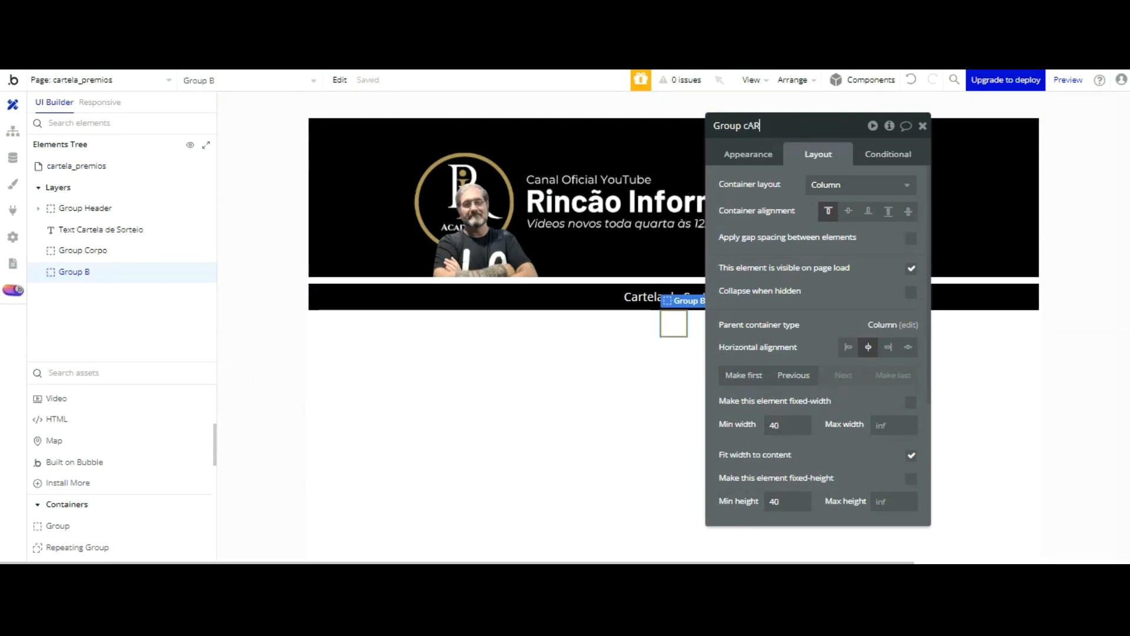
{"action": "key", "text": "BackSpace"}
{"action": "key", "text": "BackSpace"}
{"action": "key", "text": "BackSpace"}
{"action": "key", "text": "BackSpace"}
{"action": "key", "text": "BackSpace"}
{"action": "key", "text": "BackSpace"}
{"action": "key", "text": "BackSpace"}
{"action": "type", "text": "Cartela"}
Give Group Cartela a minimum width of 500, a minimum height of 300 and a top margin of 10 px
{"action": "scroll", "coordinate": [797, 301], "scroll_direction": "down", "scroll_amount": 1}
{"action": "scroll", "coordinate": [797, 301], "scroll_direction": "down", "scroll_amount": 2}
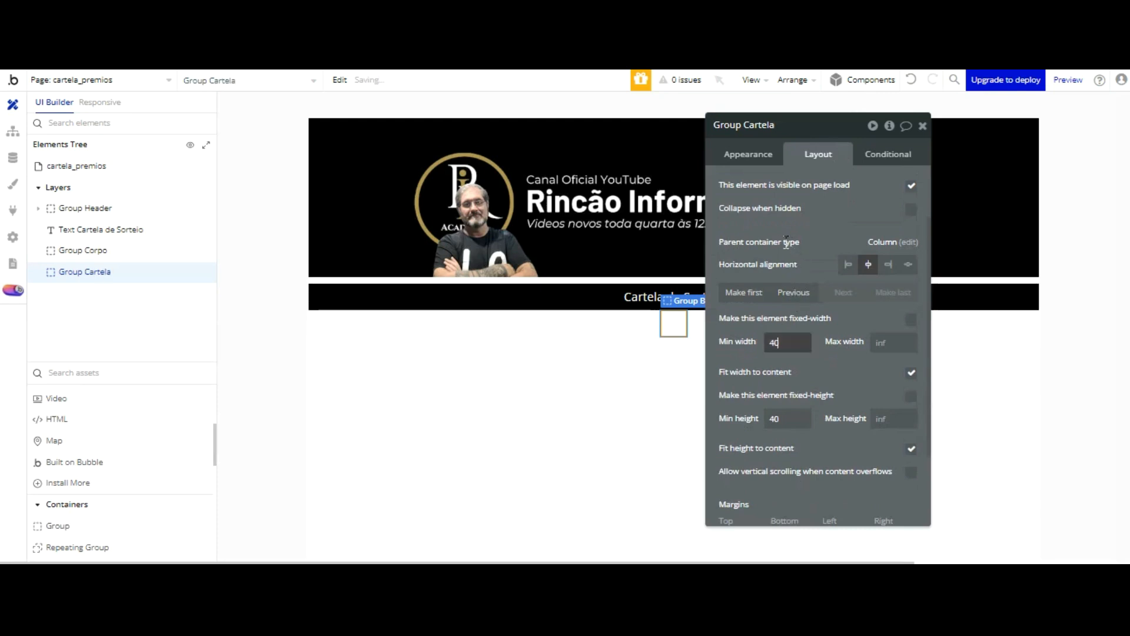
{"action": "left_click", "coordinate": [753, 344]}
{"action": "type", "text": "00"}
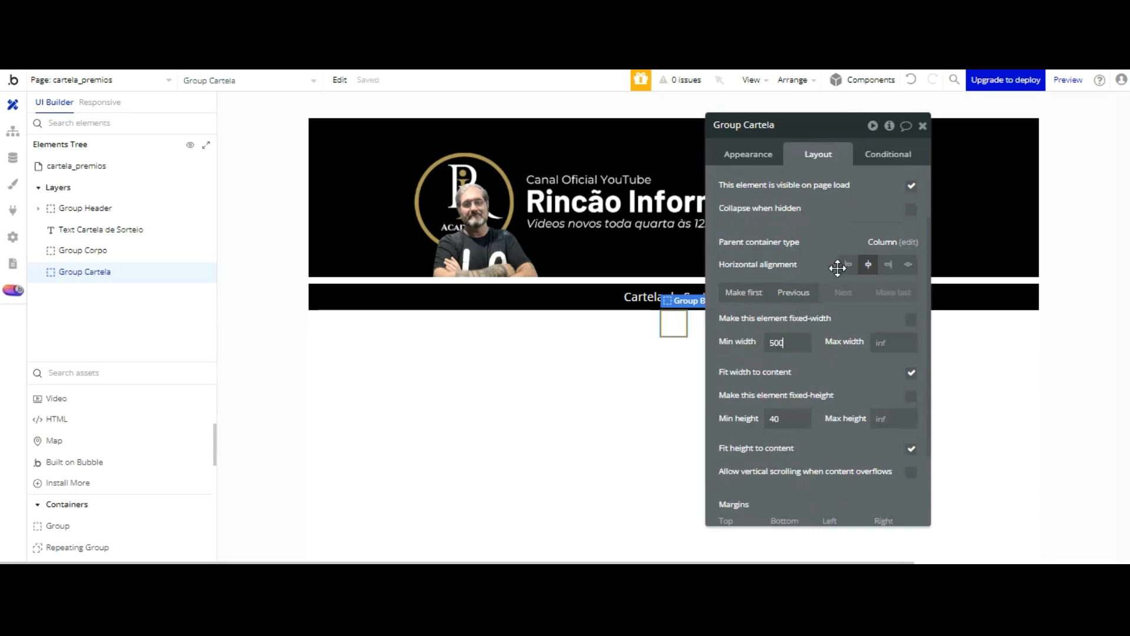
{"action": "key", "text": "Tab"}
{"action": "type", "text": "3"}
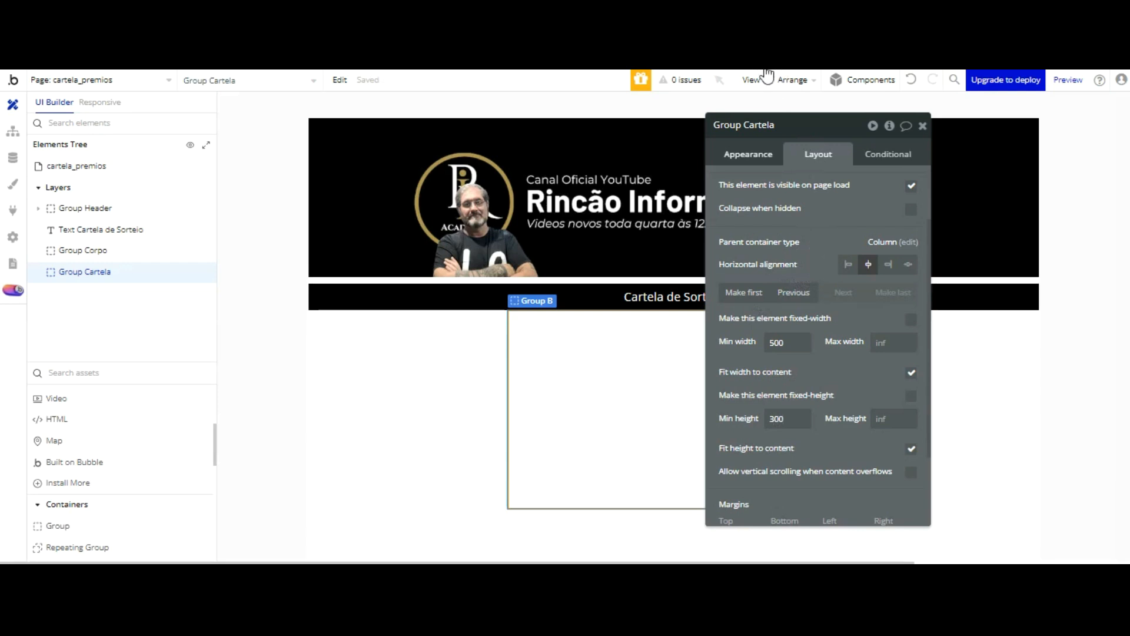
{"action": "scroll", "coordinate": [808, 235], "scroll_direction": "down", "scroll_amount": 3}
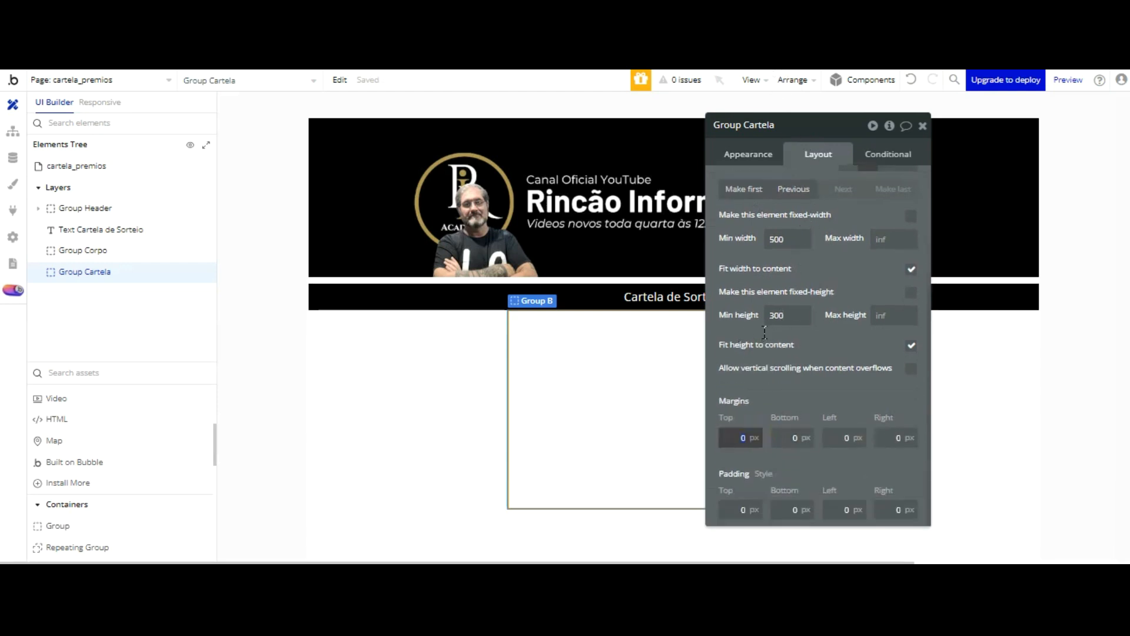
{"action": "type", "text": "0"}
Move the property editor clear of Group Cartela and add a text element in the group's upper-left corner
{"action": "left_click_drag", "start_coordinate": [874, 203], "coordinate": [1040, 183]}
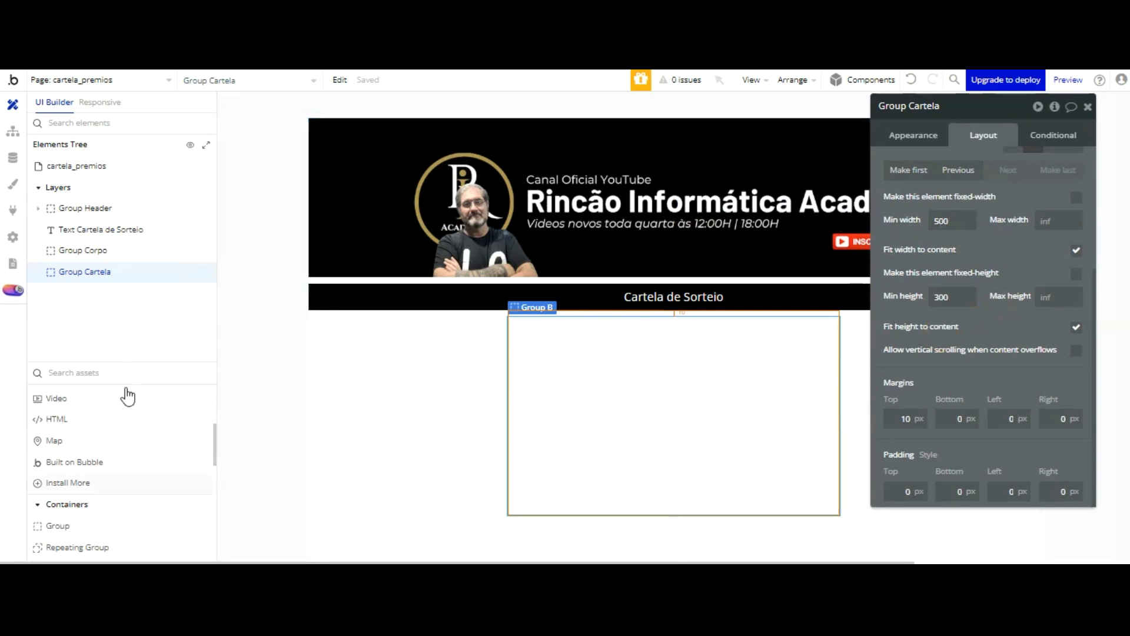
{"action": "scroll", "coordinate": [127, 404], "scroll_direction": "down", "scroll_amount": 3}
{"action": "scroll", "coordinate": [103, 408], "scroll_direction": "down", "scroll_amount": 3}
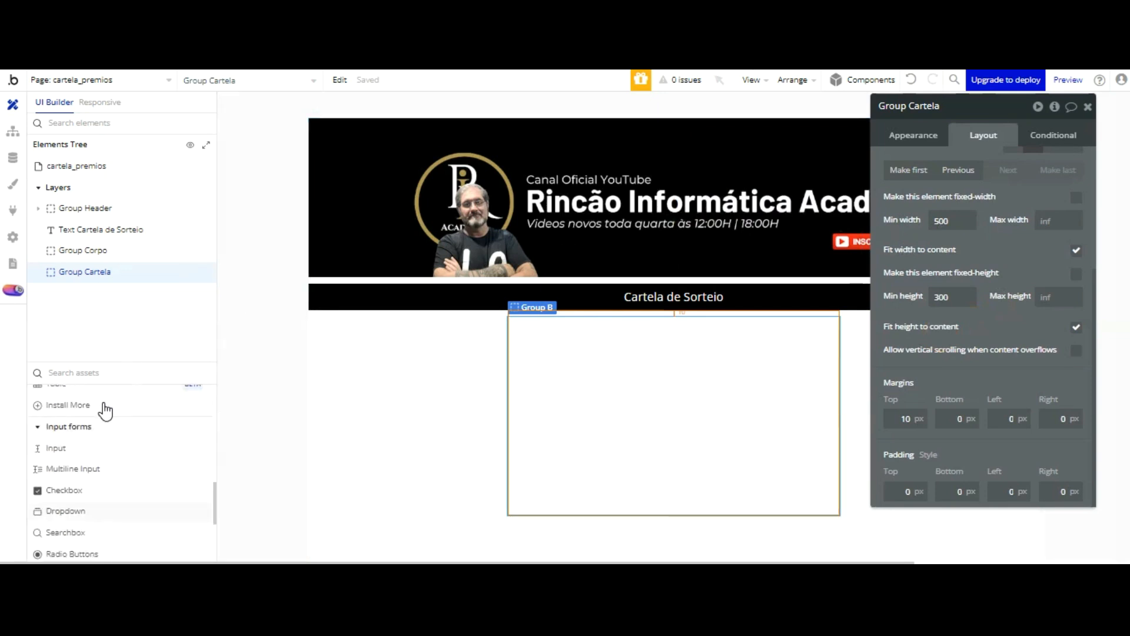
{"action": "scroll", "coordinate": [103, 406], "scroll_direction": "up", "scroll_amount": 6}
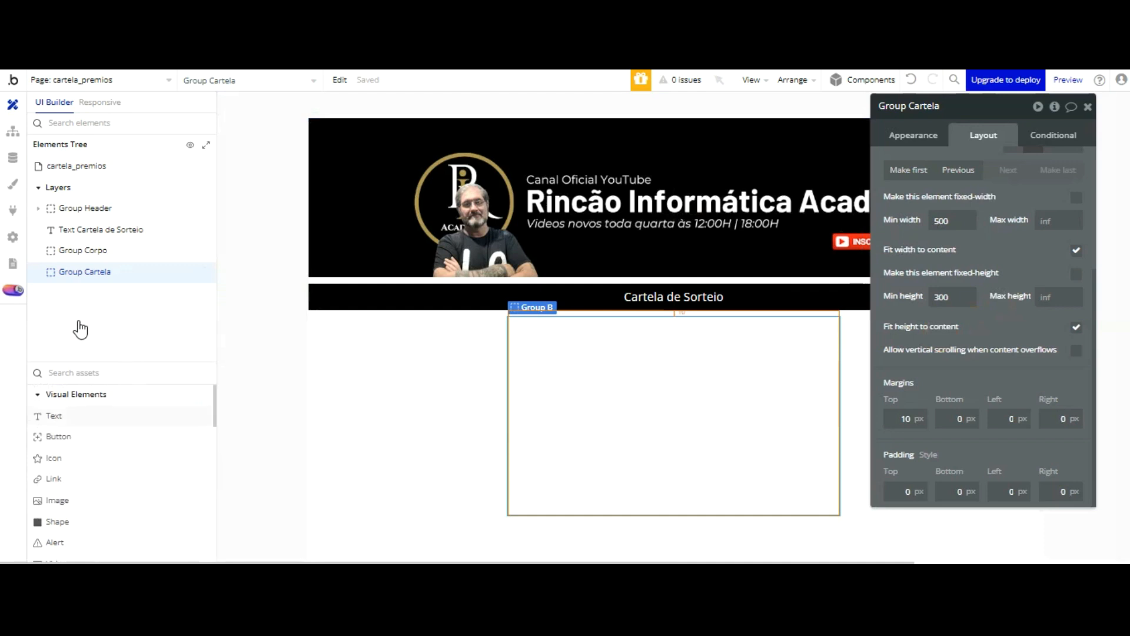
{"action": "left_click", "coordinate": [54, 416]}
{"action": "left_click", "coordinate": [511, 321]}
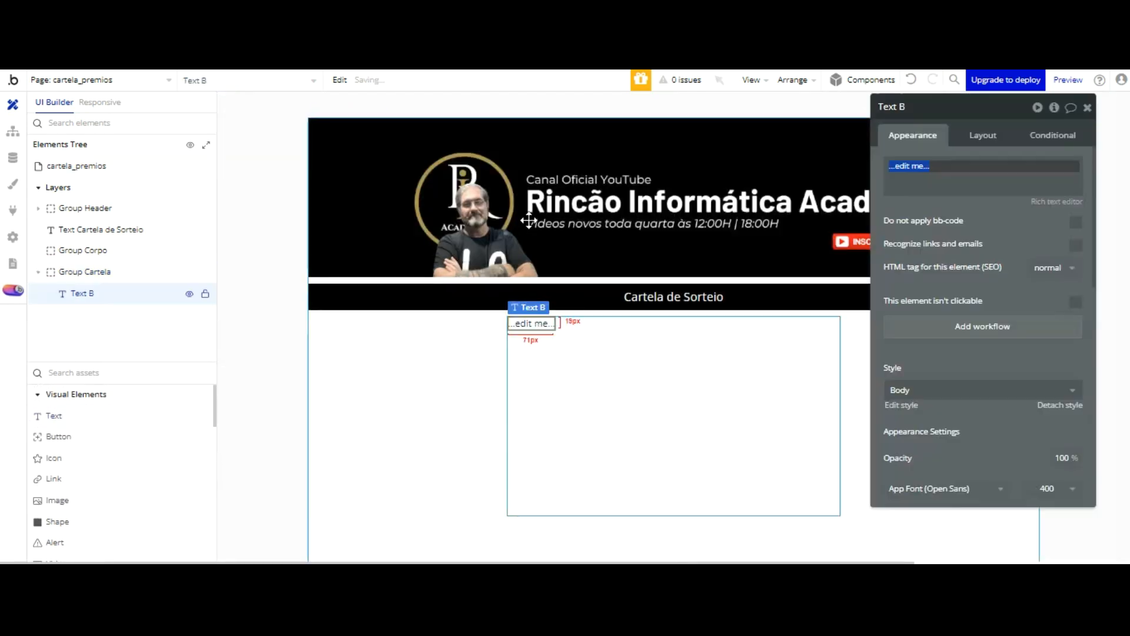
Set the new text element's minimum width and minimum height to 50
{"action": "left_click", "coordinate": [983, 135]}
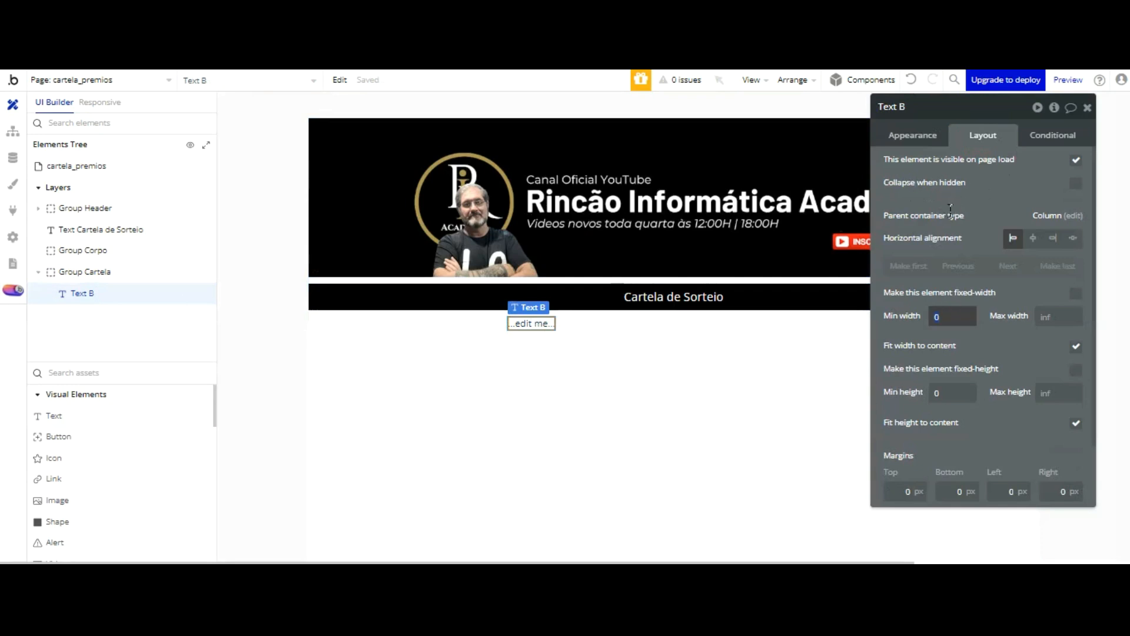
{"action": "type", "text": "0"}
{"action": "key", "text": "Tab"}
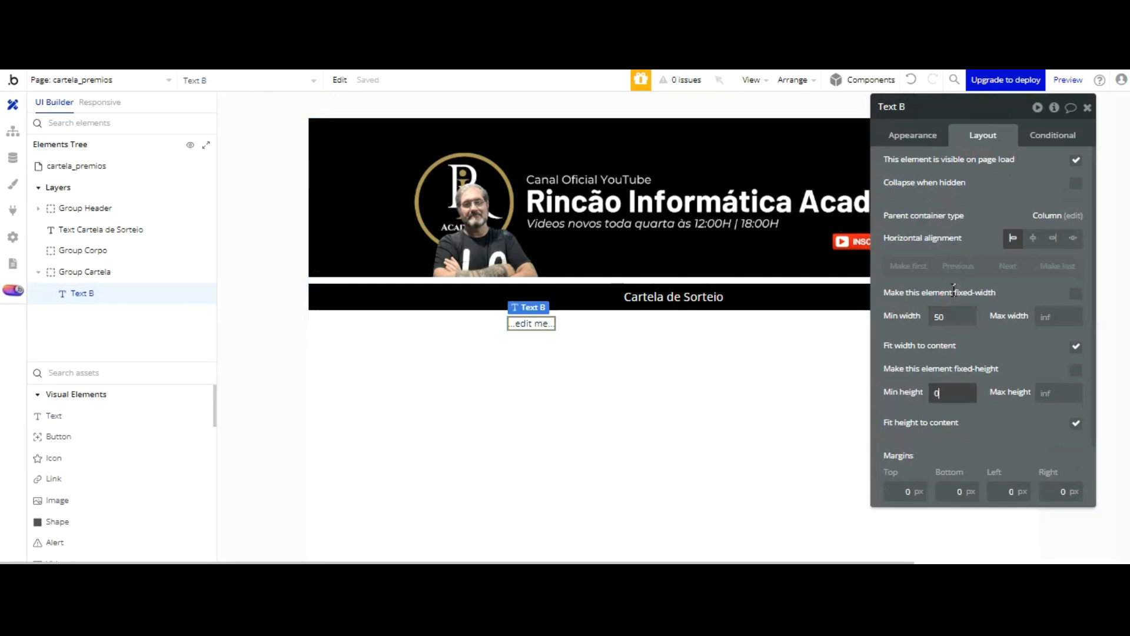
{"action": "type", "text": "5"}
{"action": "left_click", "coordinate": [956, 422]}
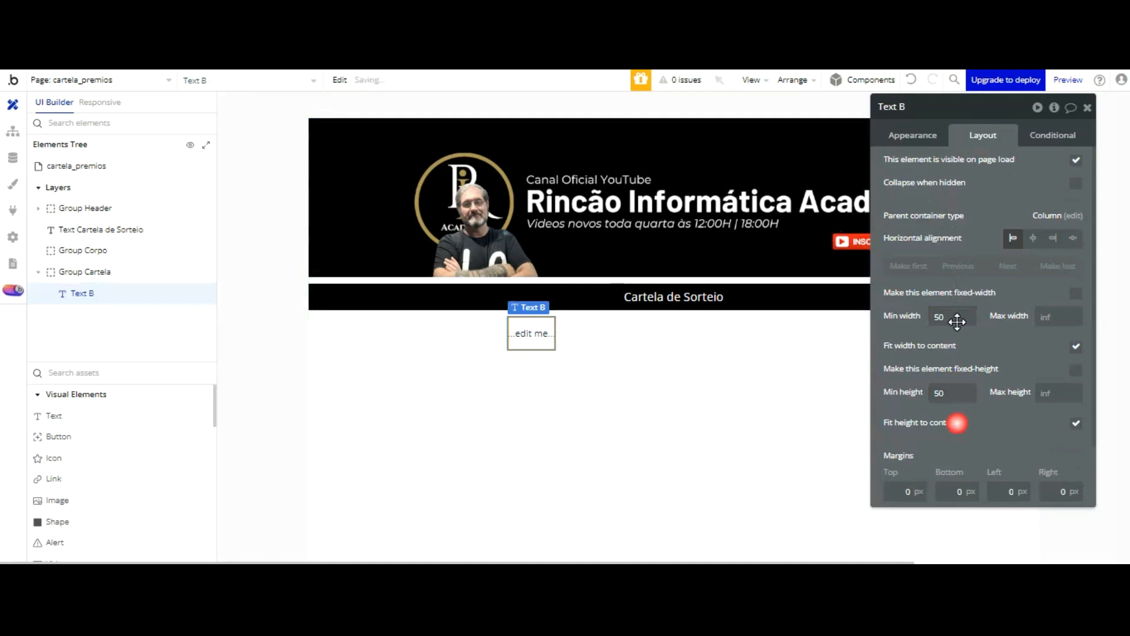
Rename the text element Text Linha S and set its content to S
{"action": "left_click", "coordinate": [907, 135]}
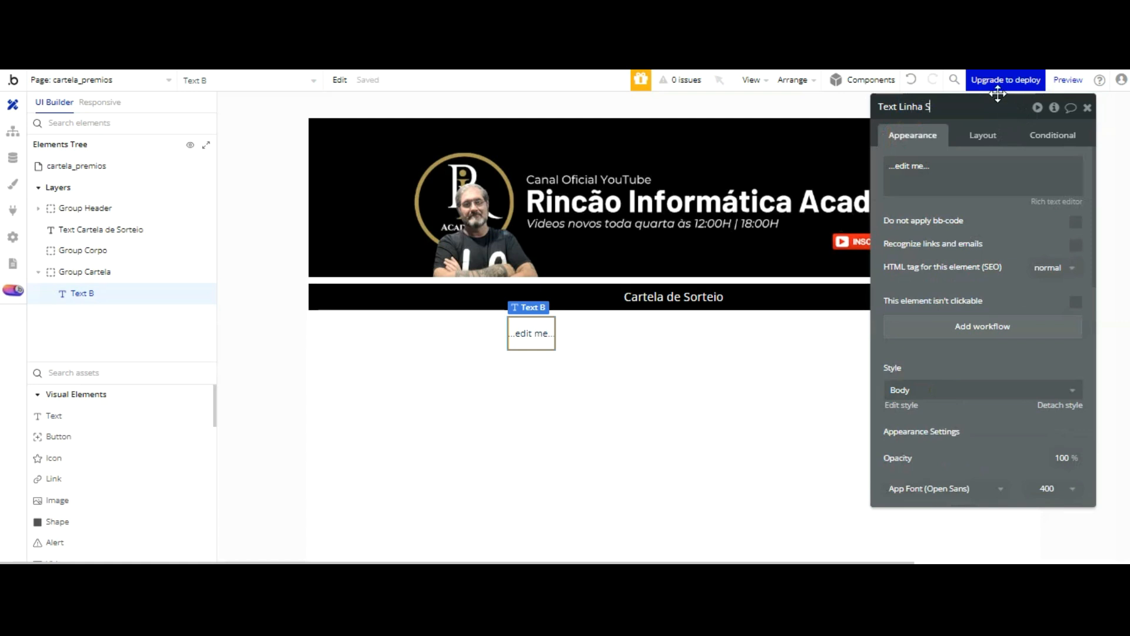
{"action": "left_click", "coordinate": [980, 175]}
{"action": "type", "text": "S"}
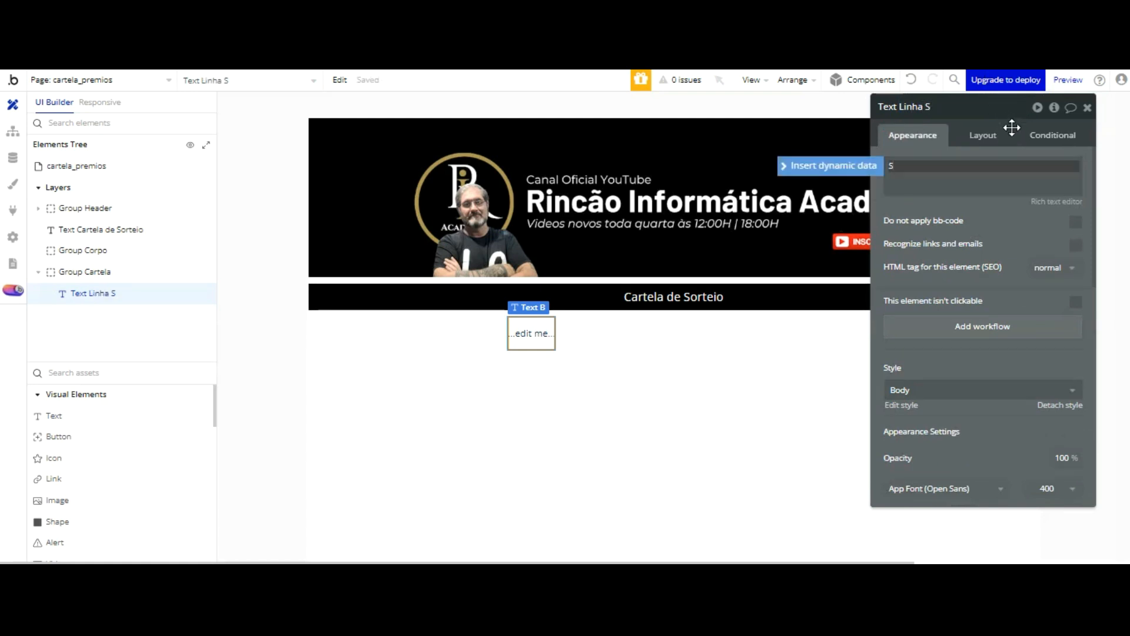
Format the S text element as centred, bold text with a font size of 24
{"action": "scroll", "coordinate": [1048, 210], "scroll_direction": "down", "scroll_amount": 3}
{"action": "left_click", "coordinate": [981, 349]}
{"action": "left_click", "coordinate": [1033, 349]}
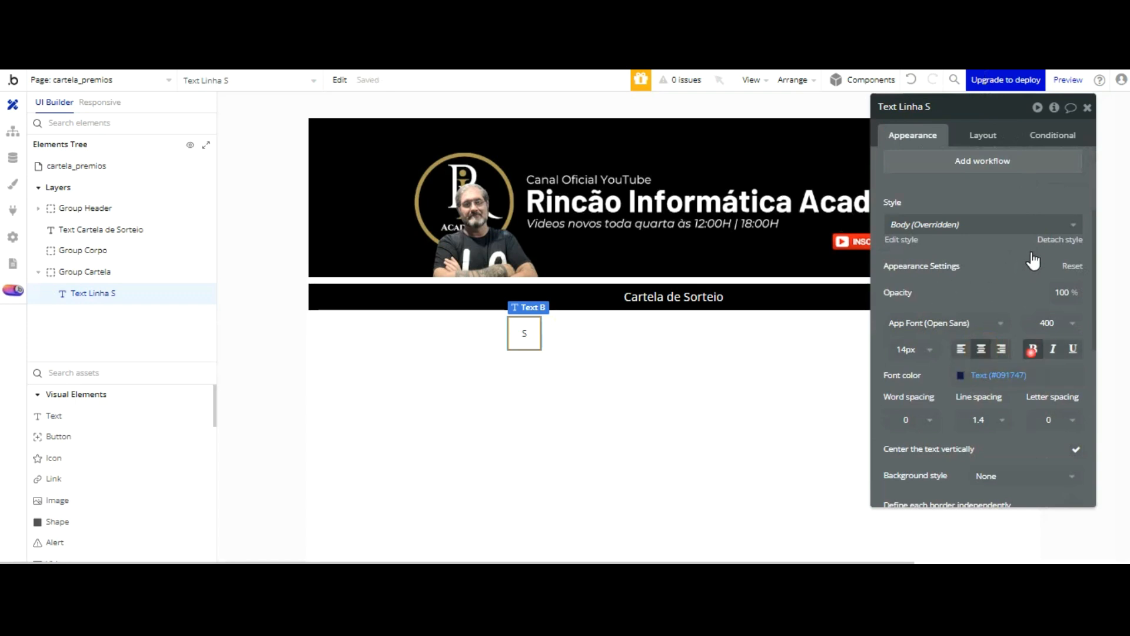
{"action": "left_click", "coordinate": [912, 349]}
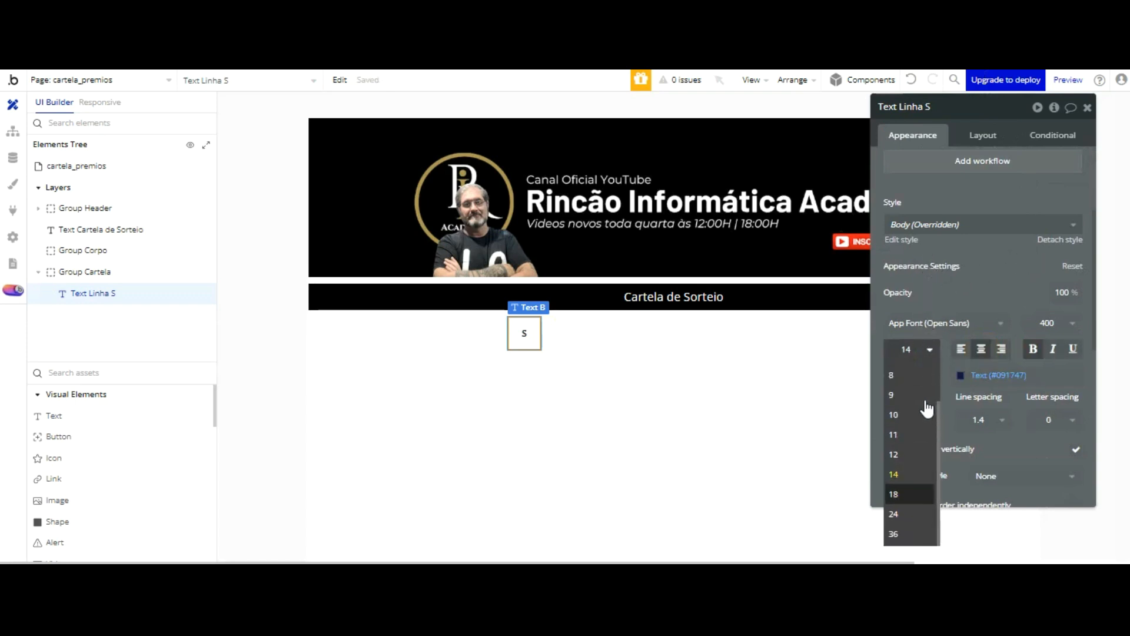
{"action": "left_click", "coordinate": [906, 505]}
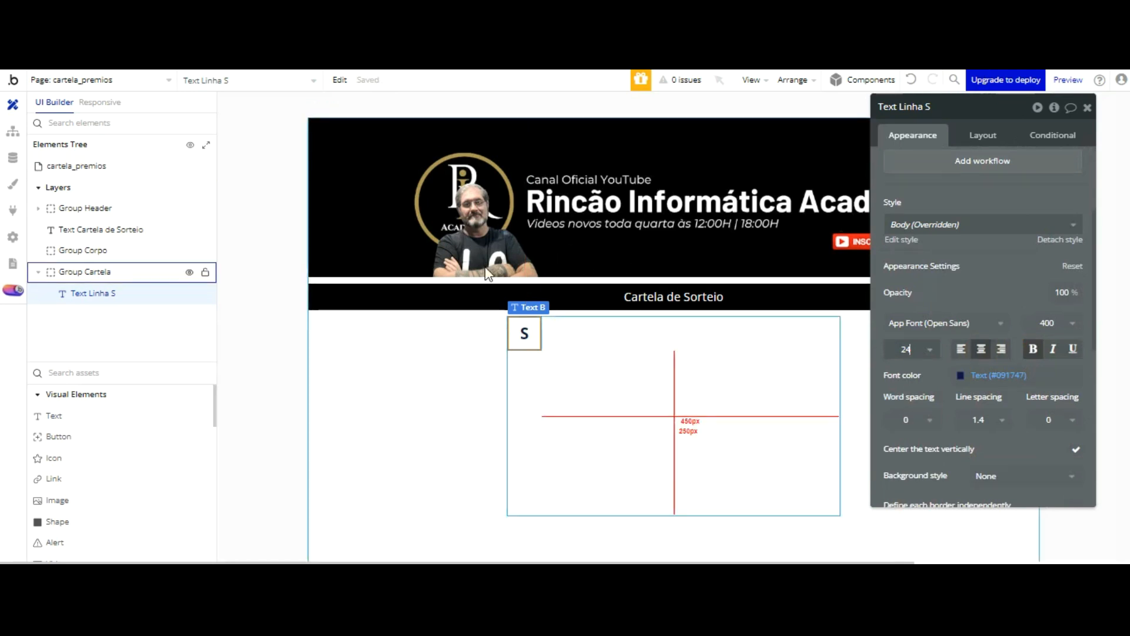
Add a repeating group directly below the letter S in Group Cartela and set its type of content to Base Sorteio
{"action": "scroll", "coordinate": [123, 374], "scroll_direction": "down", "scroll_amount": 3}
{"action": "scroll", "coordinate": [108, 397], "scroll_direction": "down", "scroll_amount": 3}
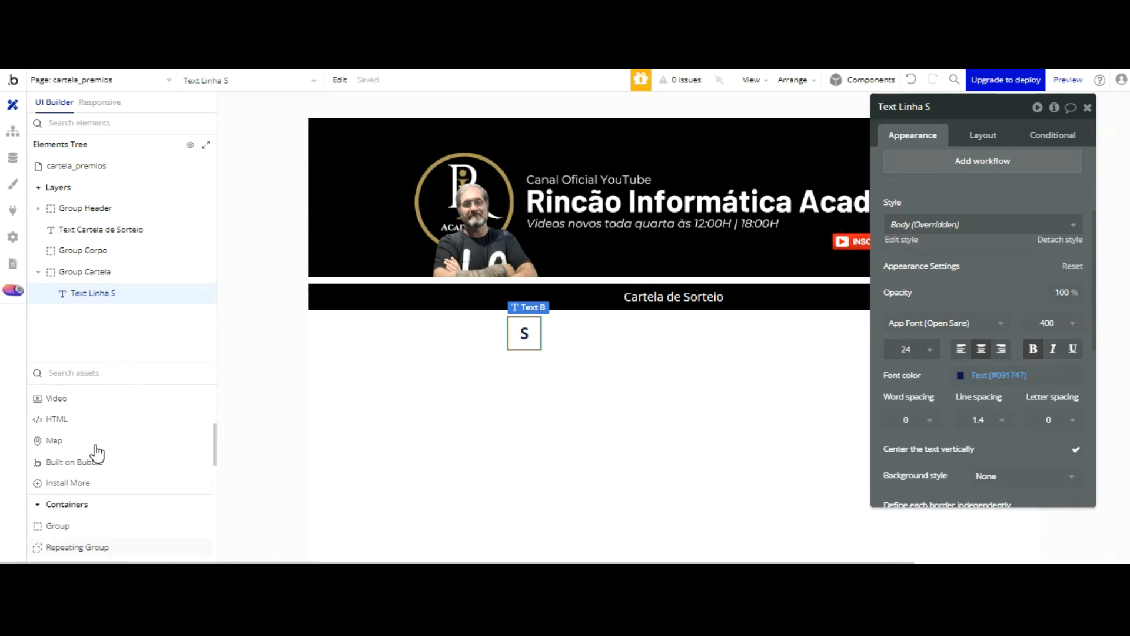
{"action": "left_click", "coordinate": [77, 547]}
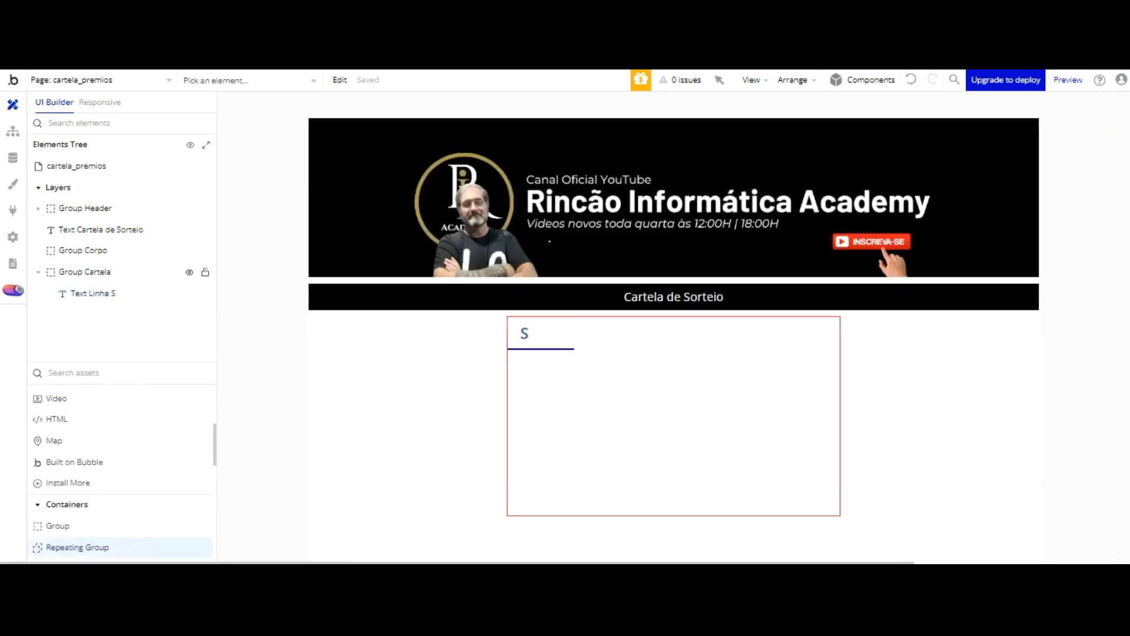
{"action": "left_click", "coordinate": [556, 341]}
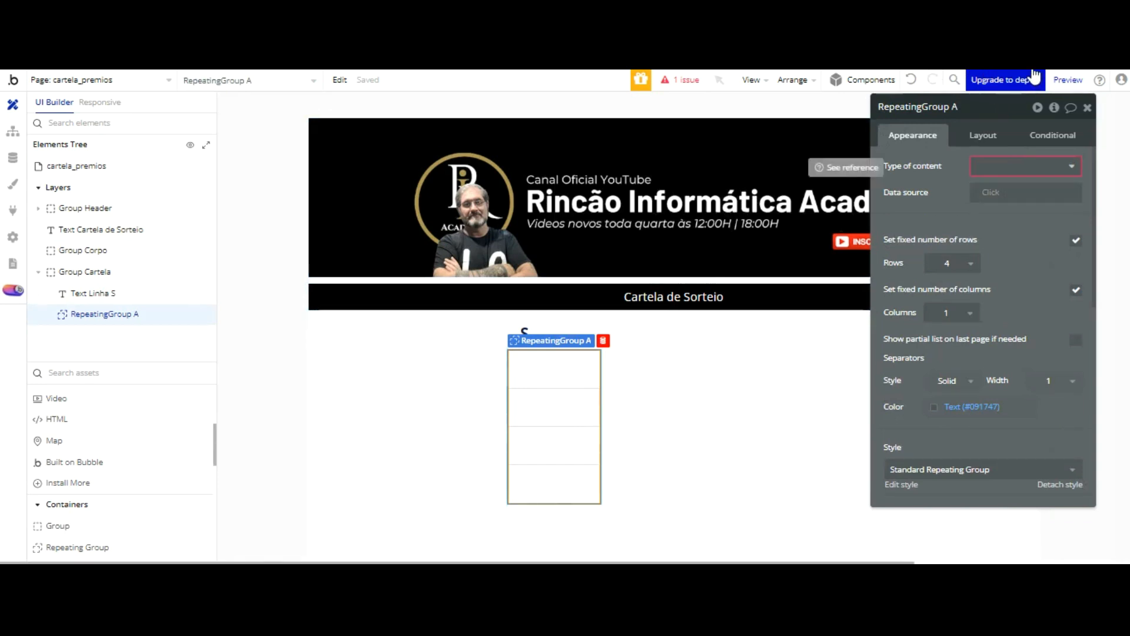
{"action": "left_click", "coordinate": [1030, 166]}
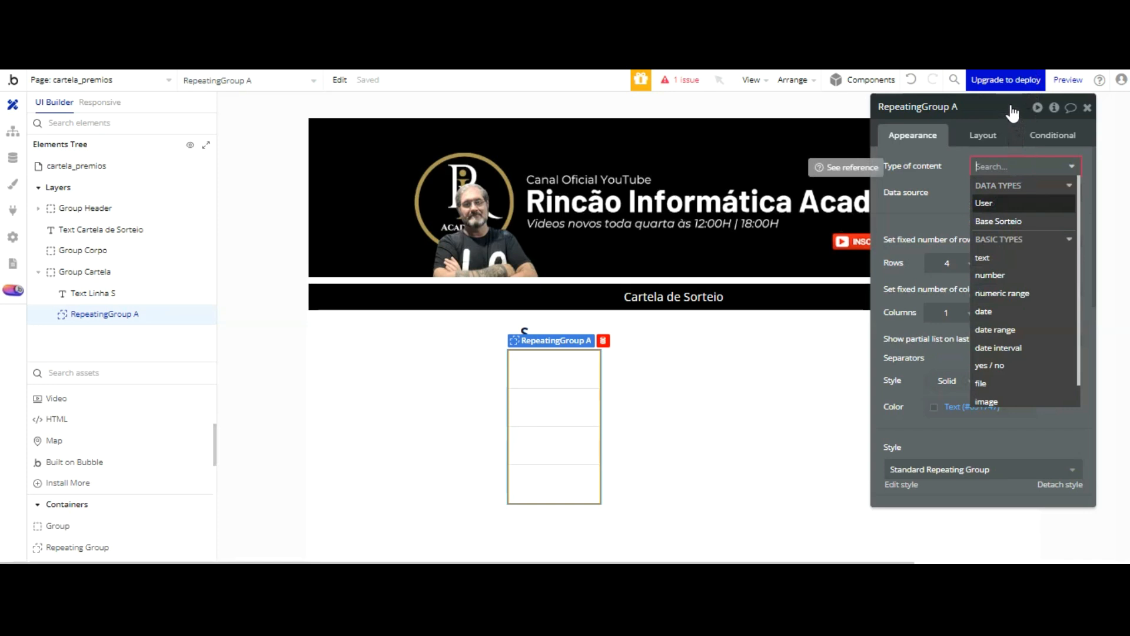
{"action": "left_click", "coordinate": [998, 220]}
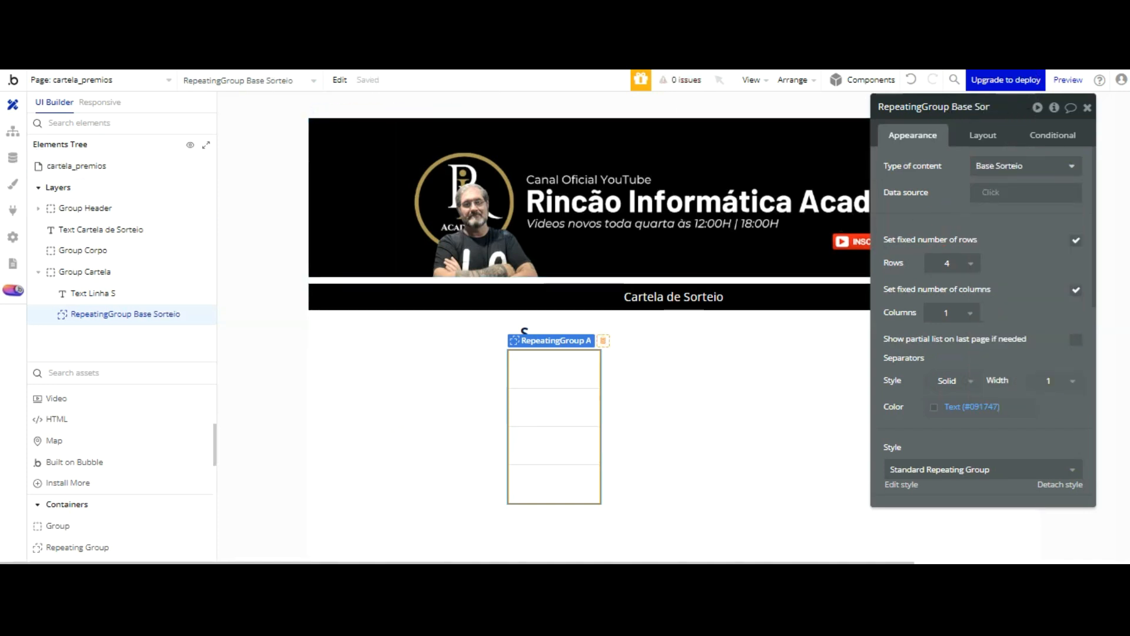
Check the Base Sorteio entries and data type fields in the database and return to the page design
{"action": "left_click", "coordinate": [12, 158]}
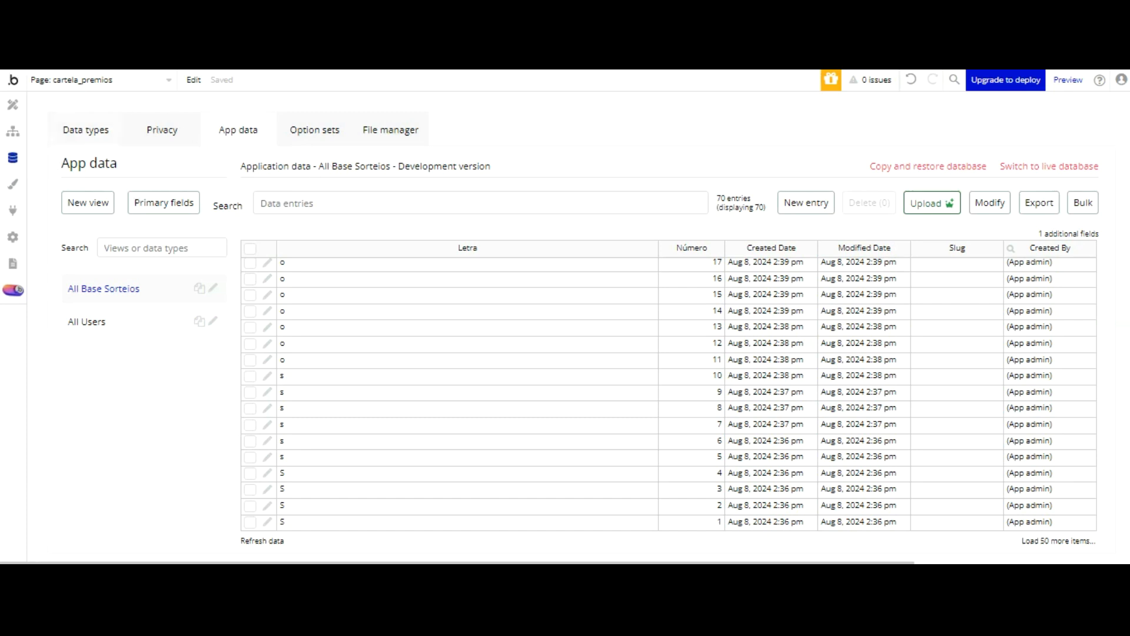
{"action": "left_click", "coordinate": [95, 130]}
{"action": "left_click", "coordinate": [13, 104]}
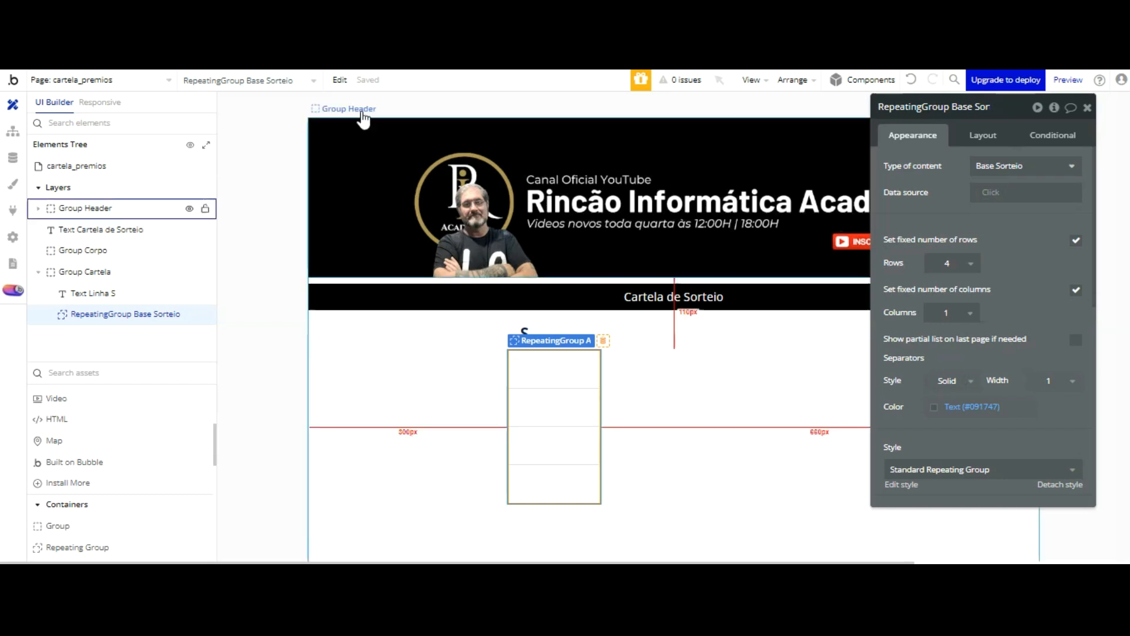
Set the repeating group's data source to a search for Base Sorteio
{"action": "left_click", "coordinate": [1024, 192]}
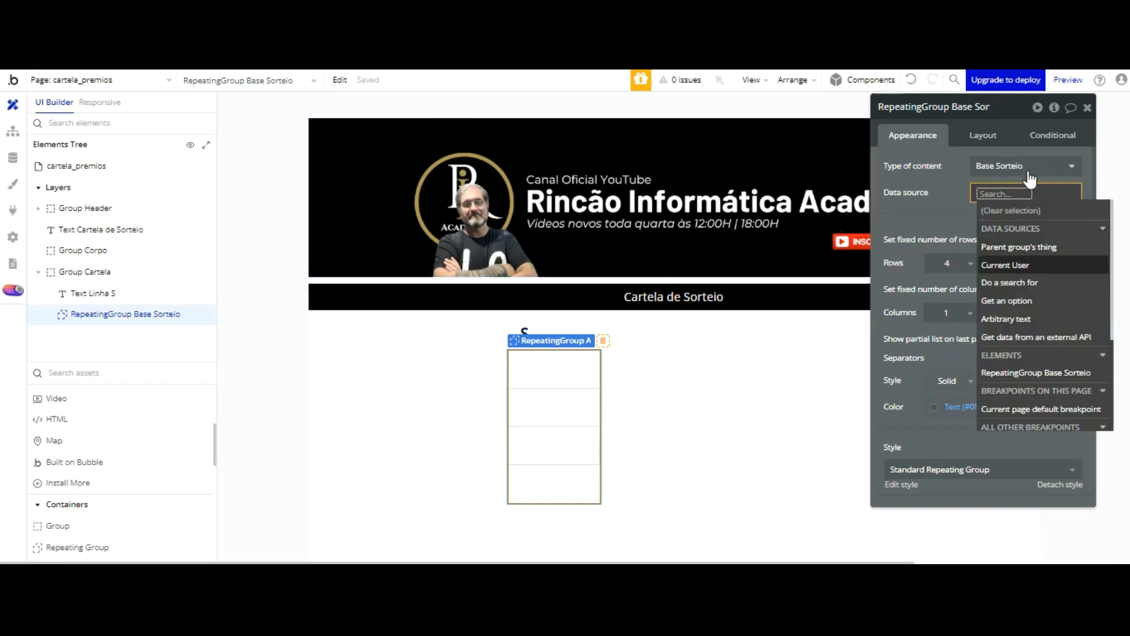
{"action": "left_click", "coordinate": [1009, 283]}
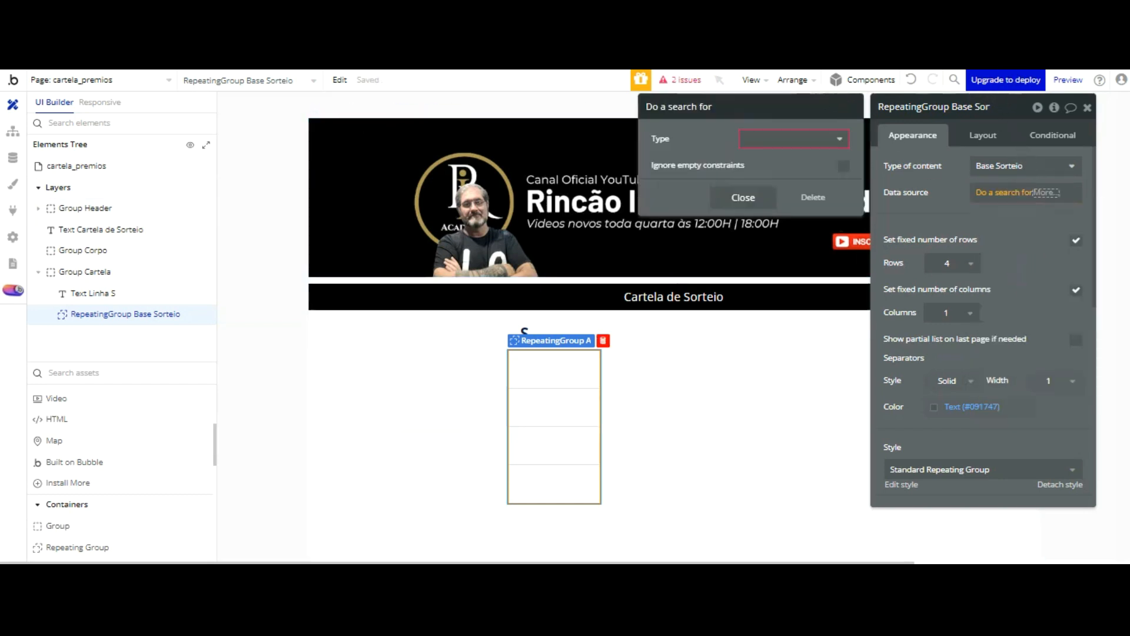
{"action": "left_click", "coordinate": [805, 138]}
{"action": "left_click", "coordinate": [777, 158]}
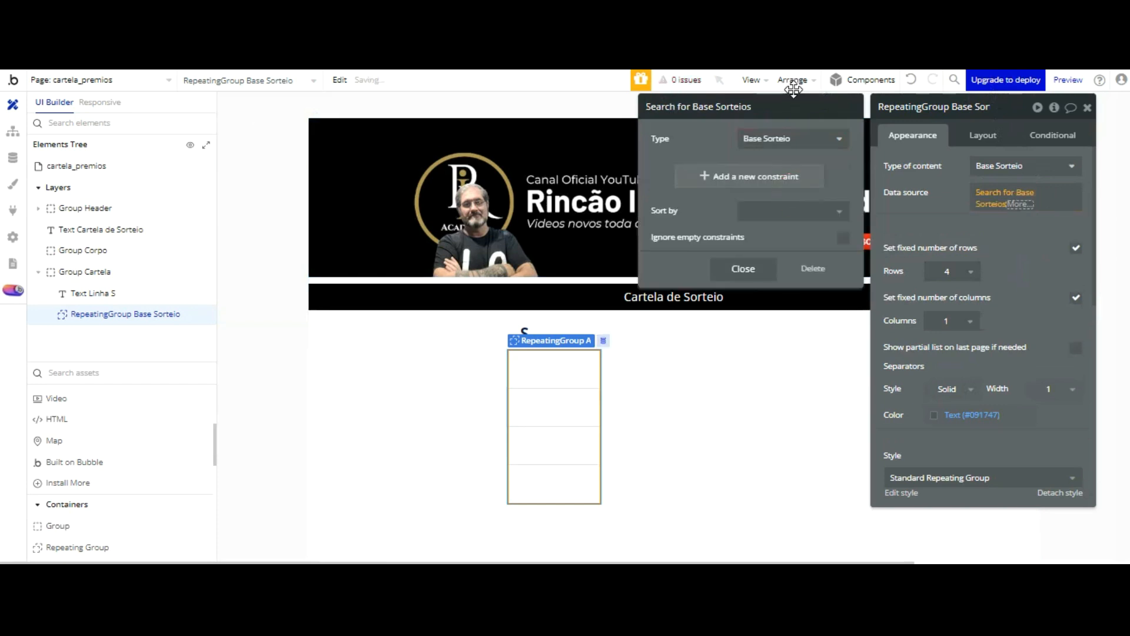
Add a constraint to the Base Sorteio search so that Letra equals s
{"action": "left_click", "coordinate": [748, 176]}
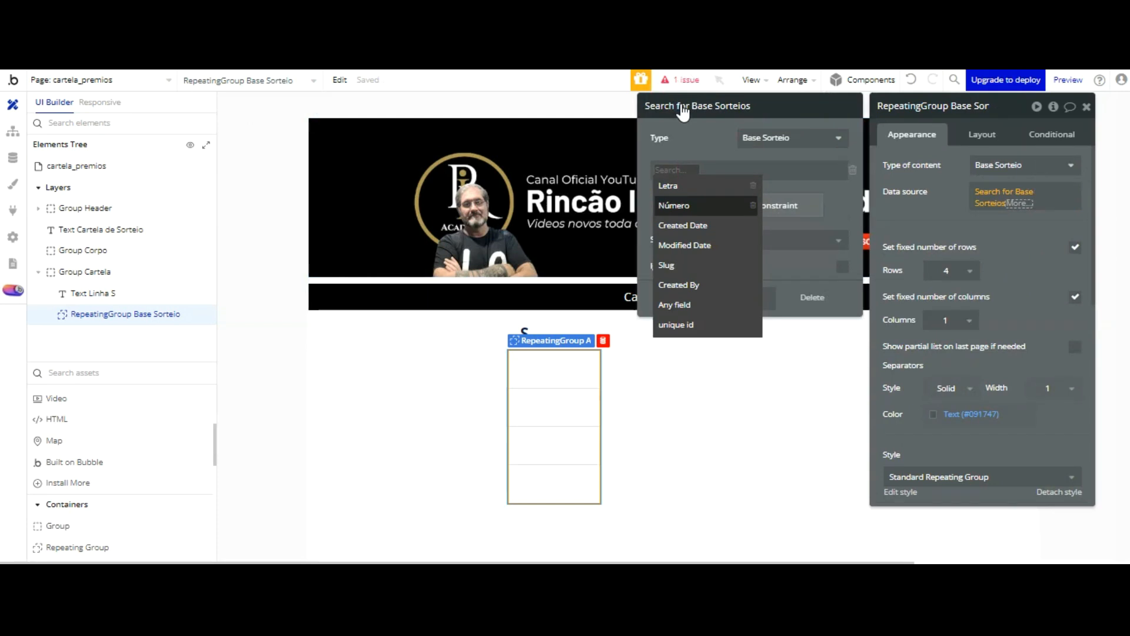
{"action": "left_click", "coordinate": [683, 187]}
{"action": "left_click", "coordinate": [686, 171]}
{"action": "left_click", "coordinate": [681, 186]}
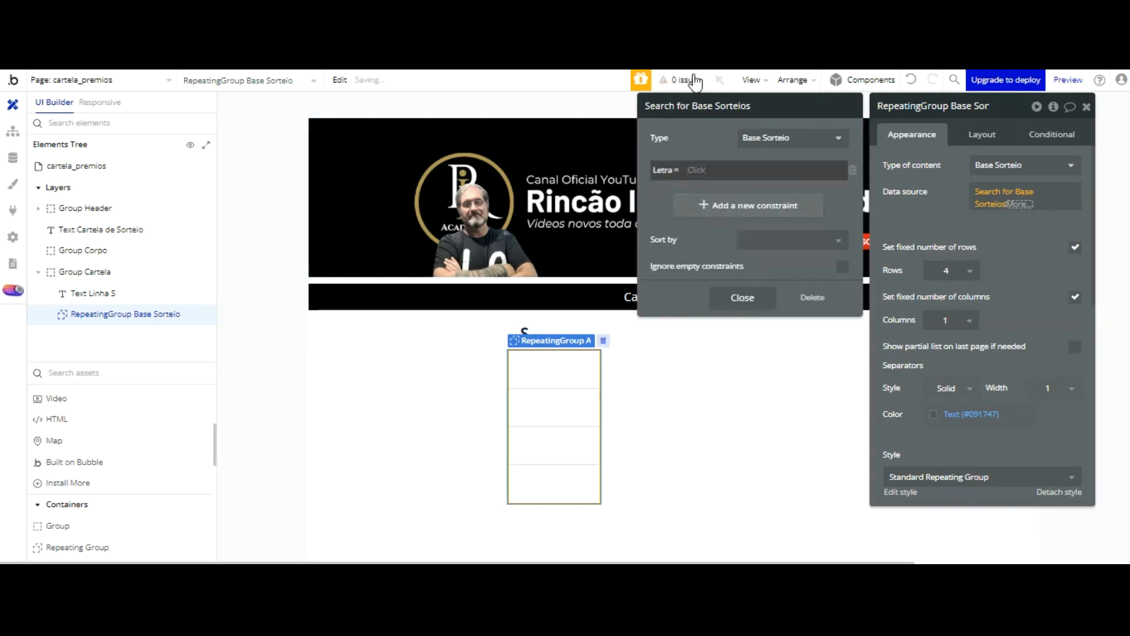
{"action": "left_click", "coordinate": [690, 170]}
{"action": "right_click", "coordinate": [690, 170]}
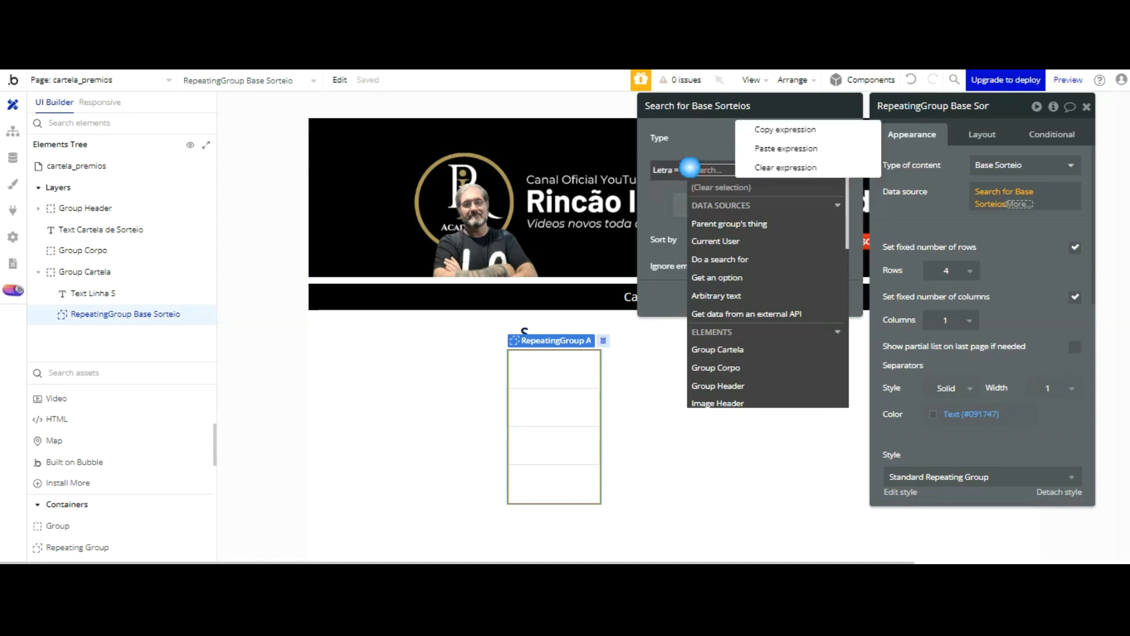
{"action": "left_click", "coordinate": [768, 169]}
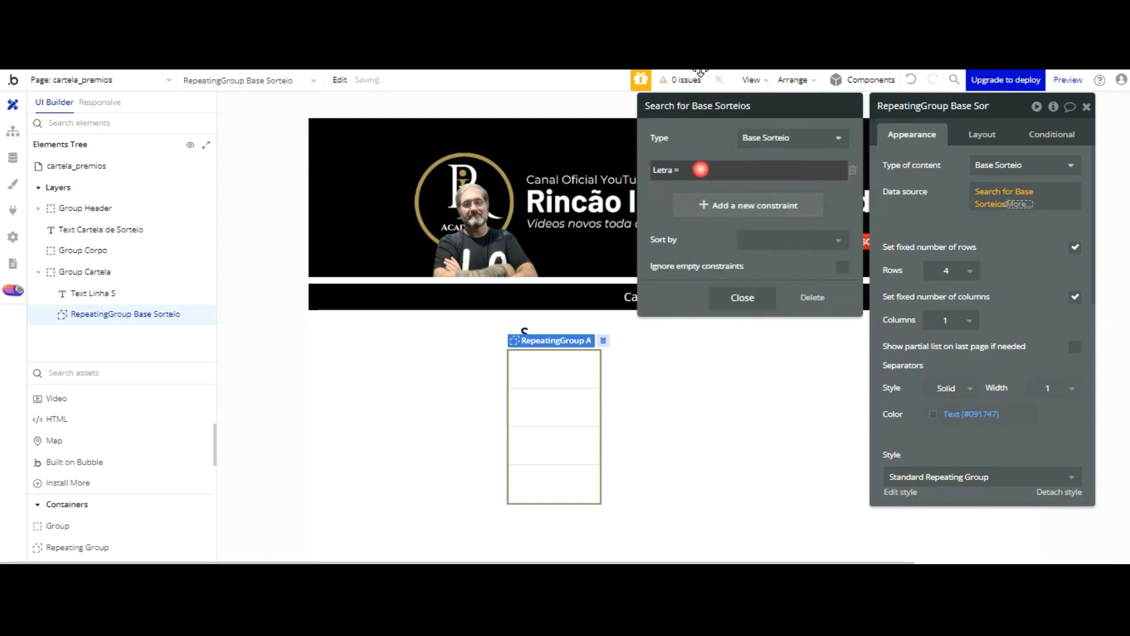
{"action": "left_click", "coordinate": [687, 169]}
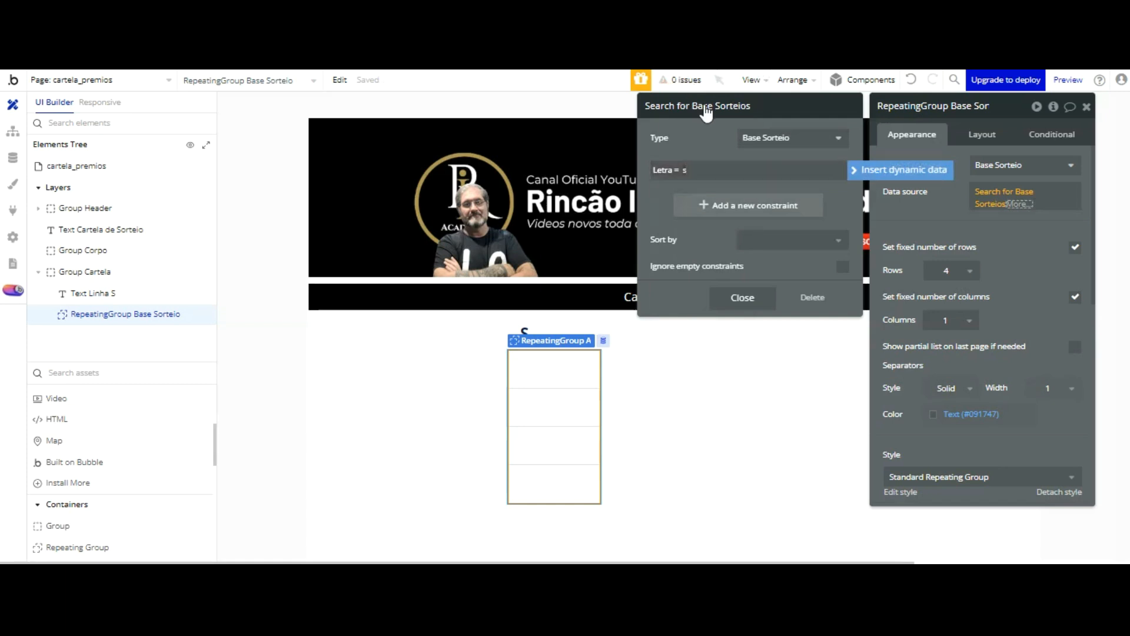
Review the letters and numbers stored in the All Base Sorteios app data and return to the page design
{"action": "left_click", "coordinate": [12, 159]}
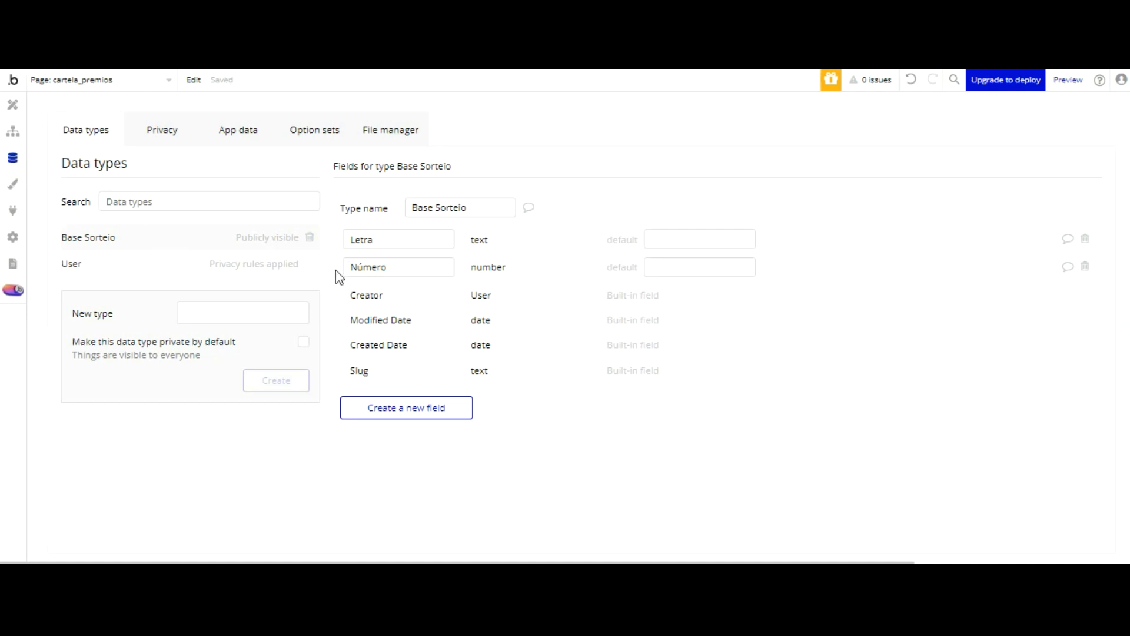
{"action": "left_click", "coordinate": [241, 130]}
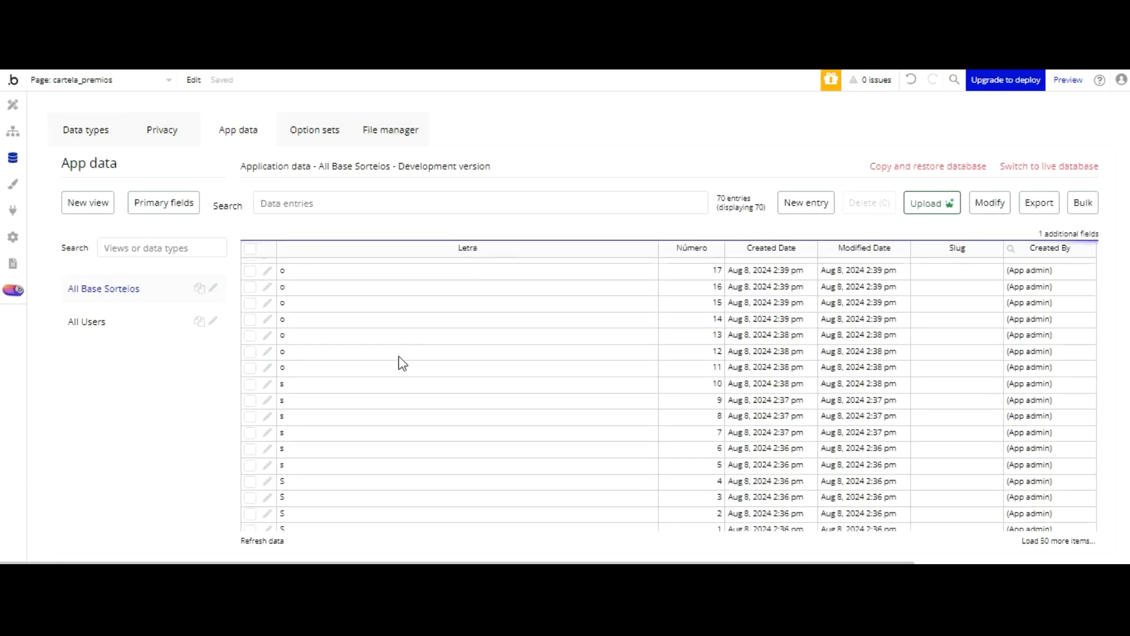
{"action": "scroll", "coordinate": [368, 282], "scroll_direction": "up", "scroll_amount": 7}
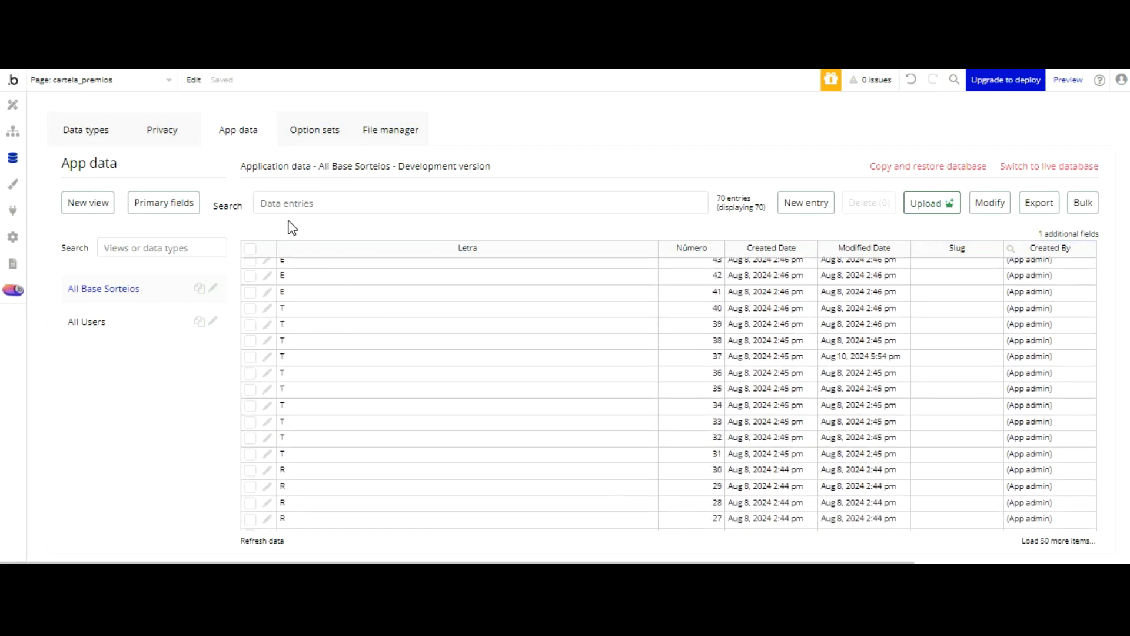
{"action": "scroll", "coordinate": [303, 250], "scroll_direction": "down", "scroll_amount": 7}
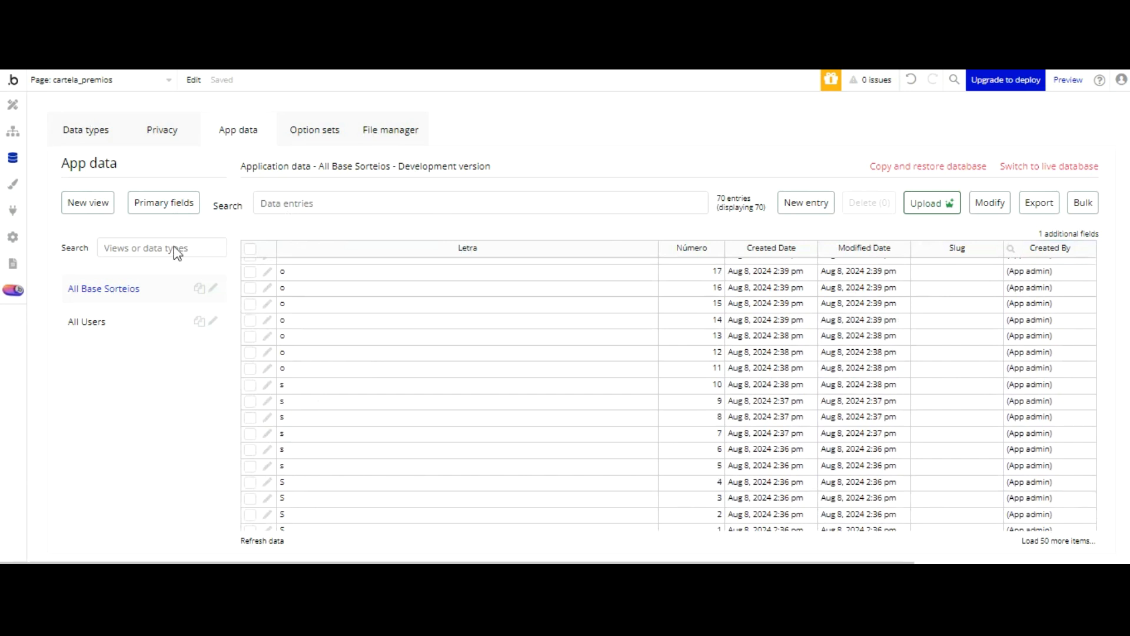
{"action": "left_click", "coordinate": [13, 105]}
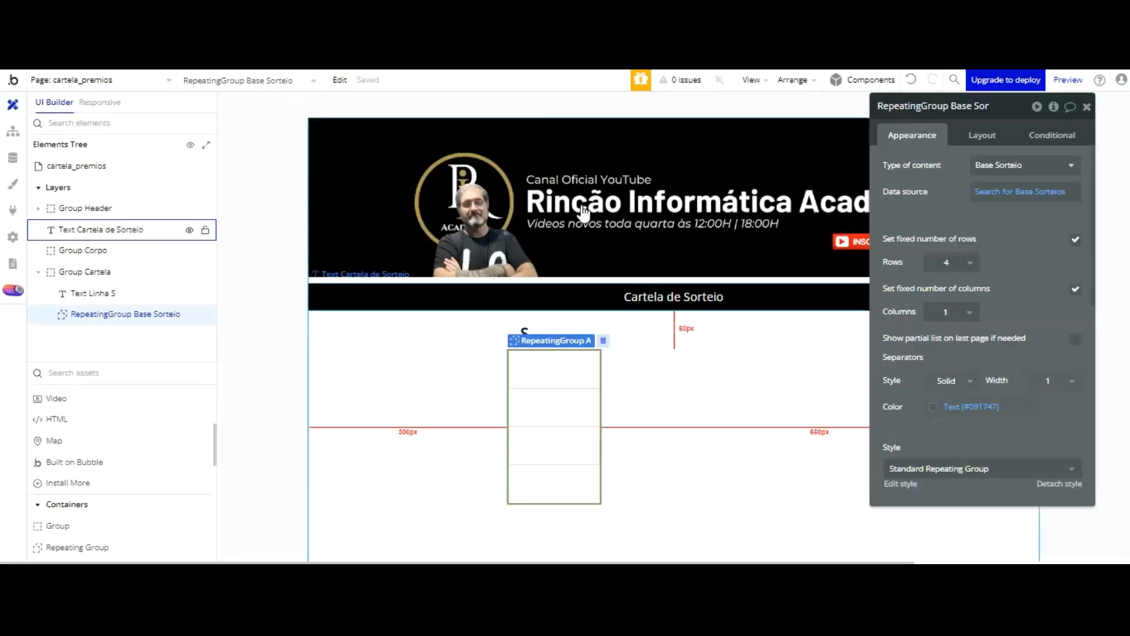
Sort the repeating group's Base Sorteio search by Random sorting and make it ignore empty constraints
{"action": "left_click", "coordinate": [1012, 191]}
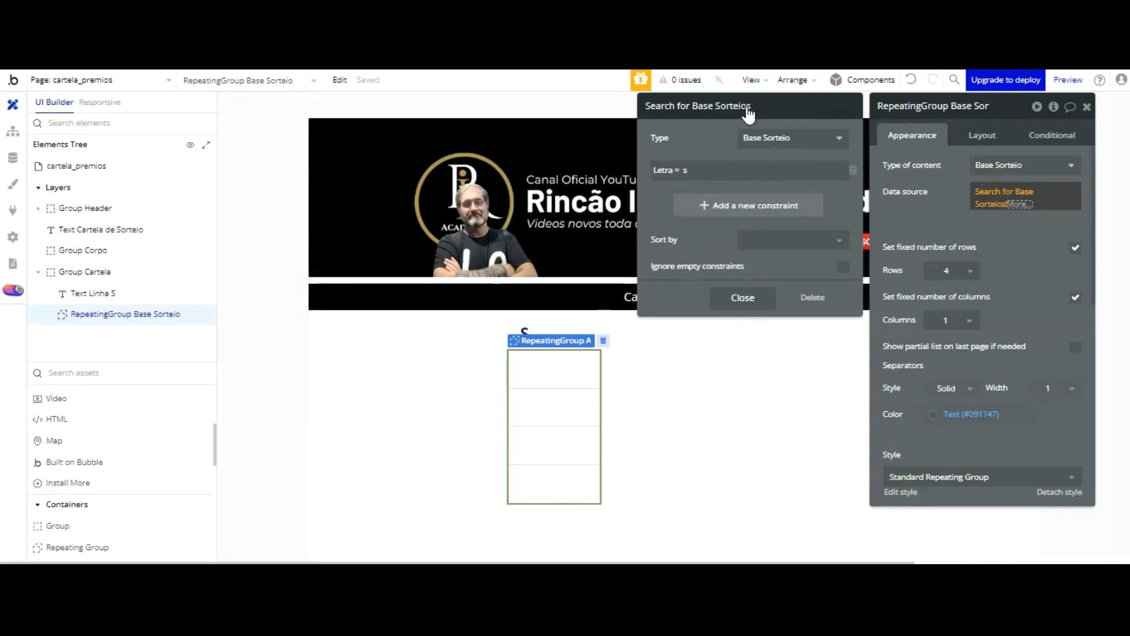
{"action": "left_click", "coordinate": [771, 239]}
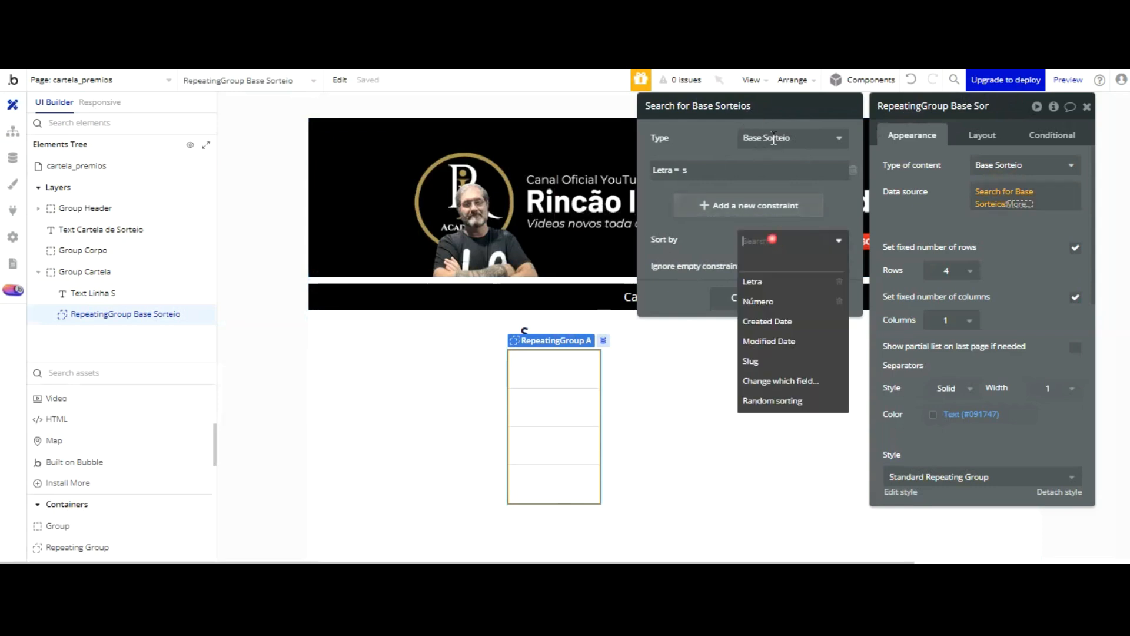
{"action": "left_click", "coordinate": [804, 401]}
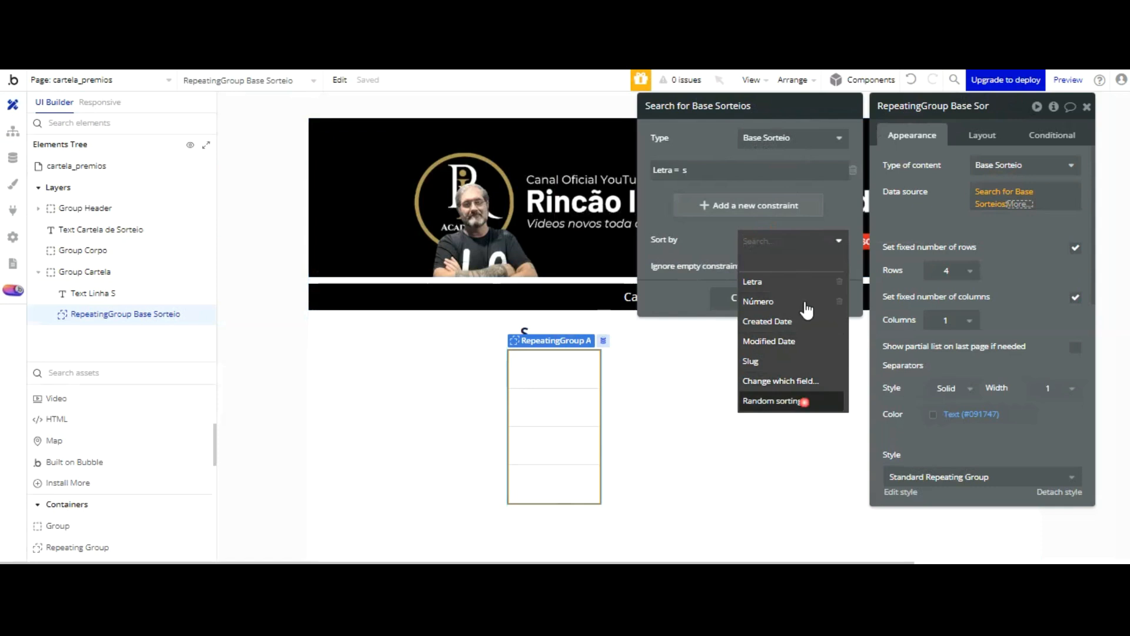
{"action": "left_click", "coordinate": [843, 285]}
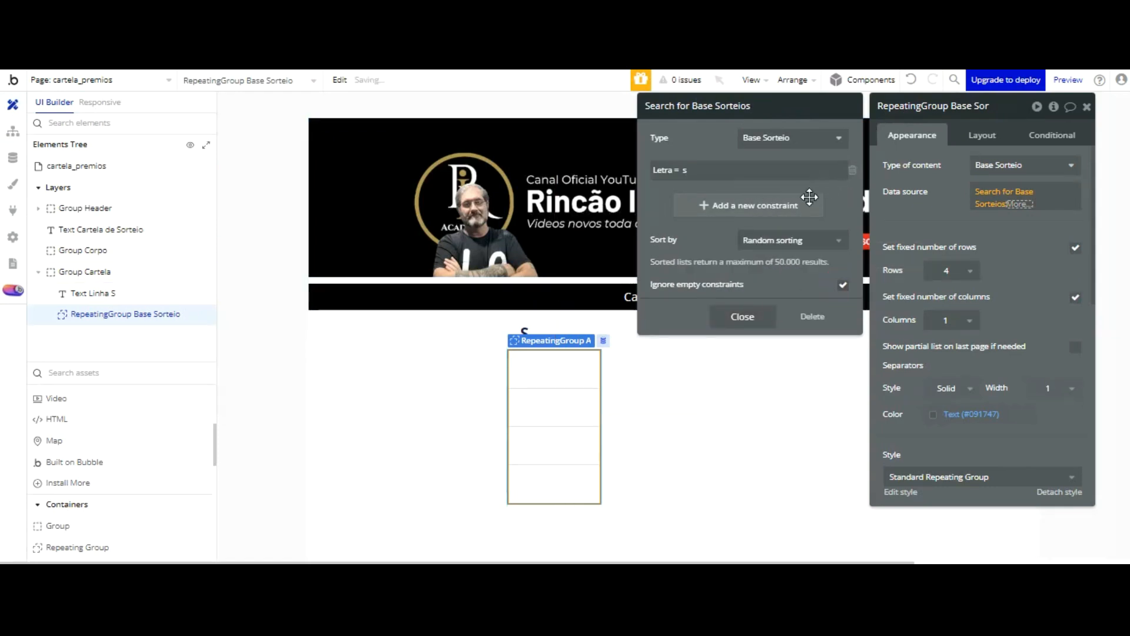
{"action": "left_click", "coordinate": [743, 316]}
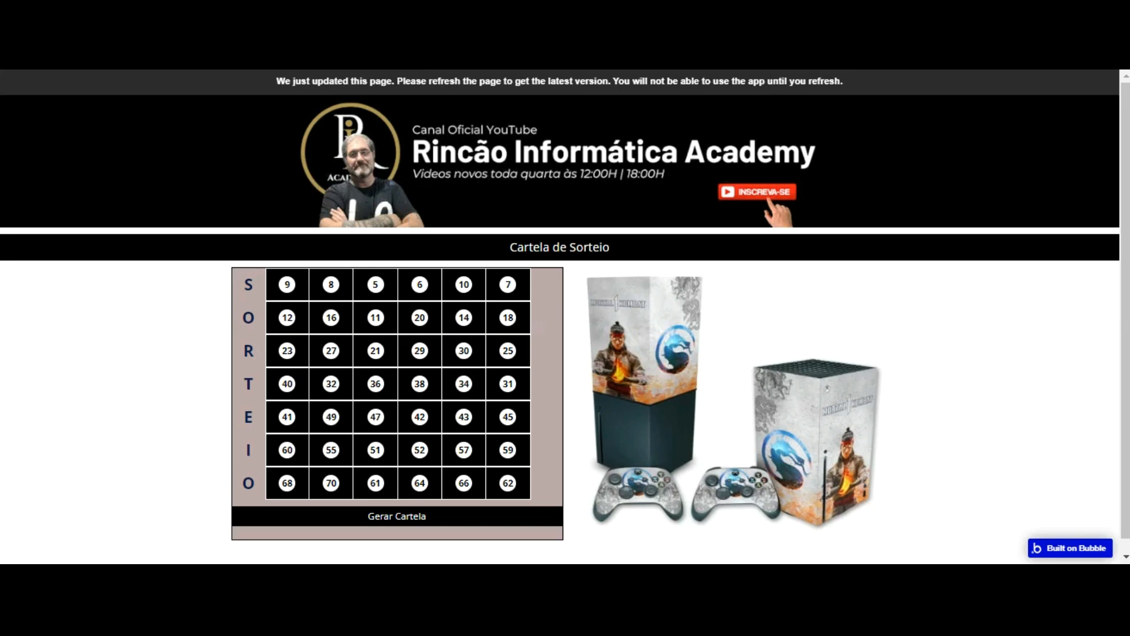
Compare the All Base Sorteios entries with the number rows of the previewed raffle card and return to the page design
{"action": "key", "text": "ctrl+shift+Tab"}
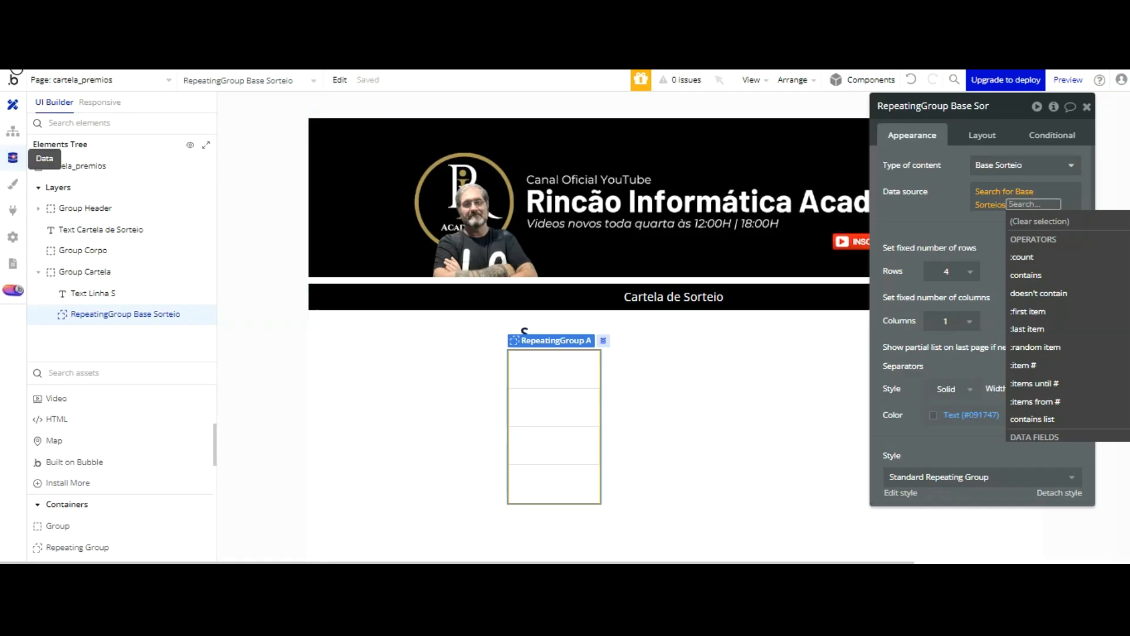
{"action": "left_click", "coordinate": [12, 158]}
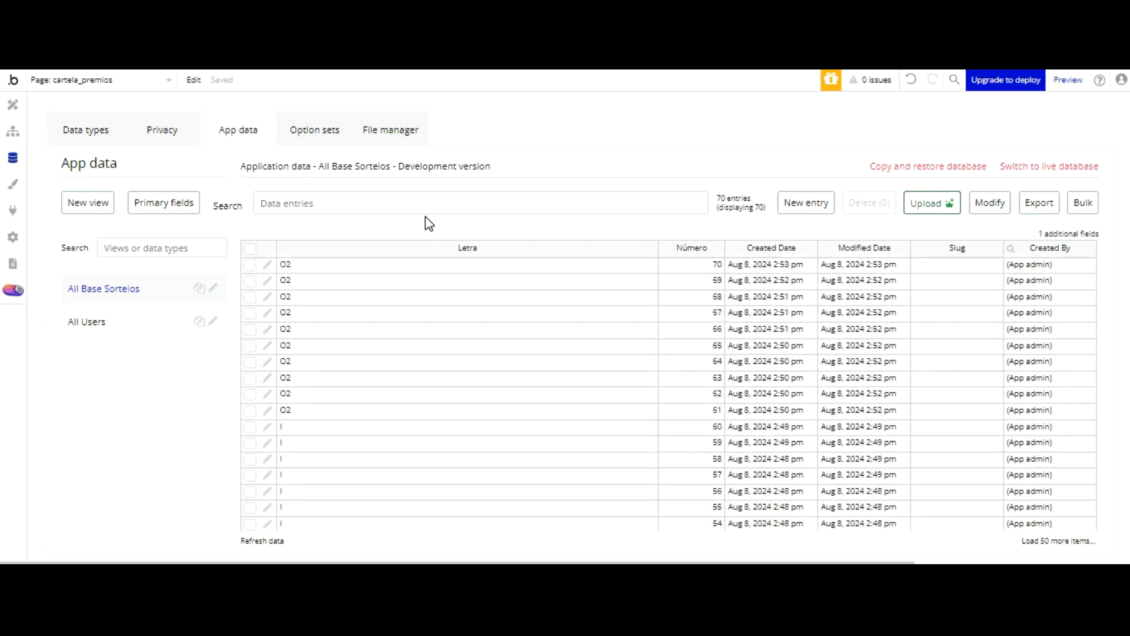
{"action": "left_click", "coordinate": [12, 105]}
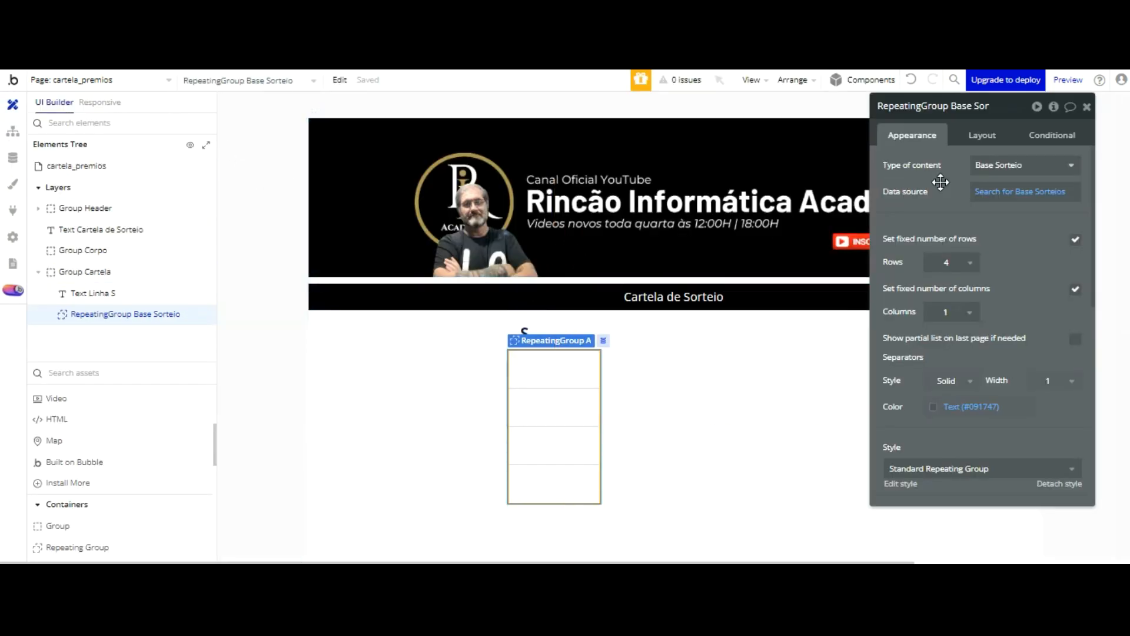
{"action": "key", "text": "ctrl+Tab"}
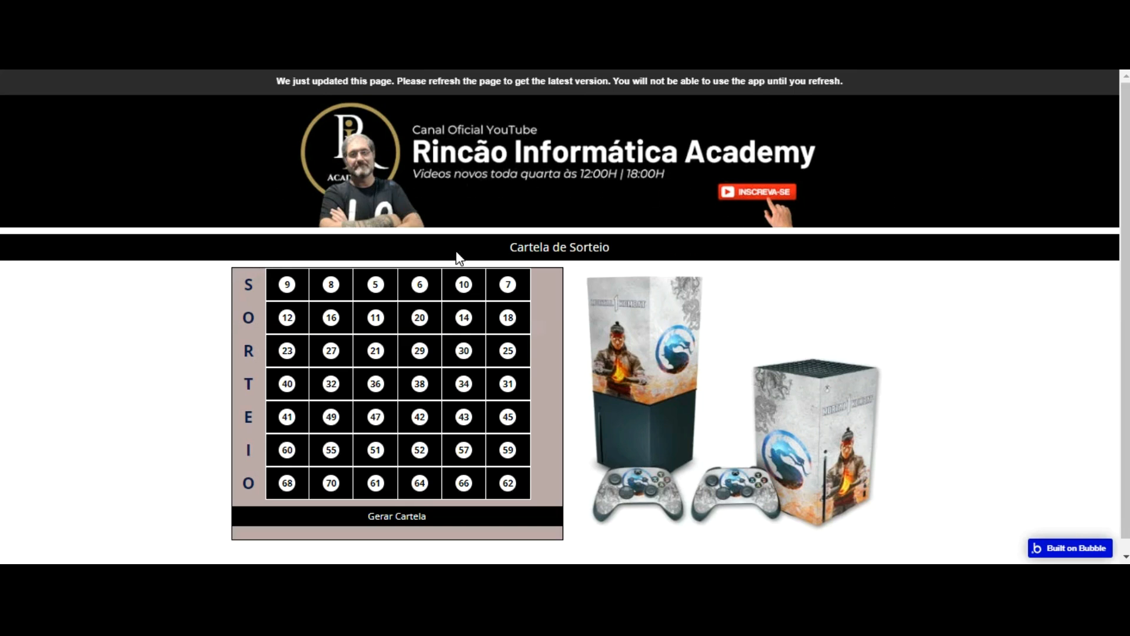
{"action": "key", "text": "ctrl+Tab"}
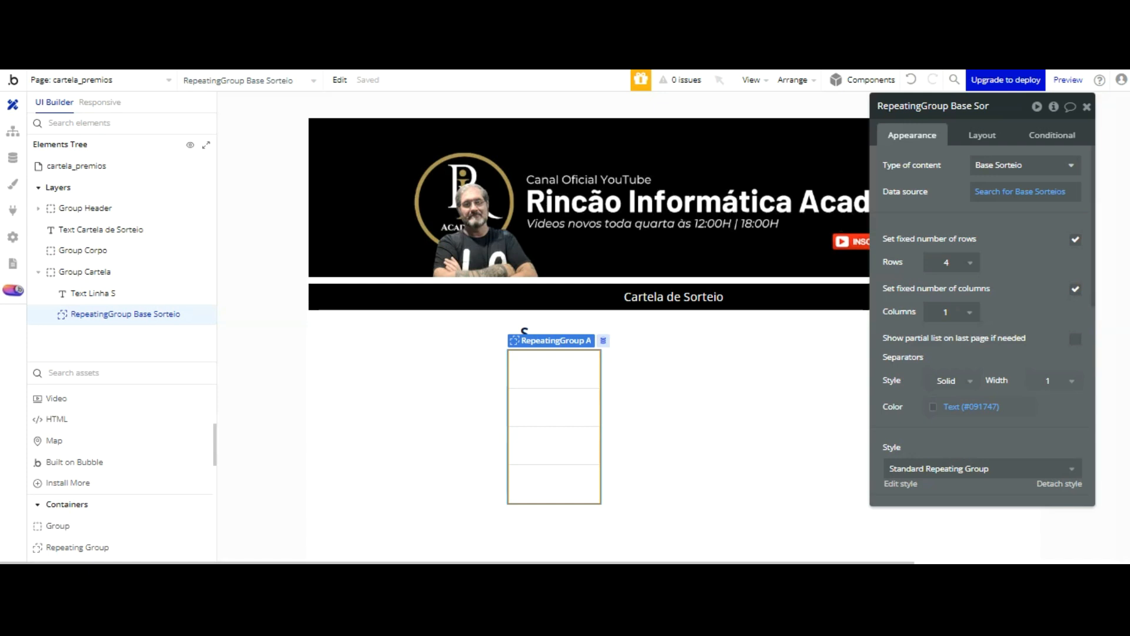
Limit the repeating group's data source to the search's items until #6
{"action": "left_click", "coordinate": [1052, 192]}
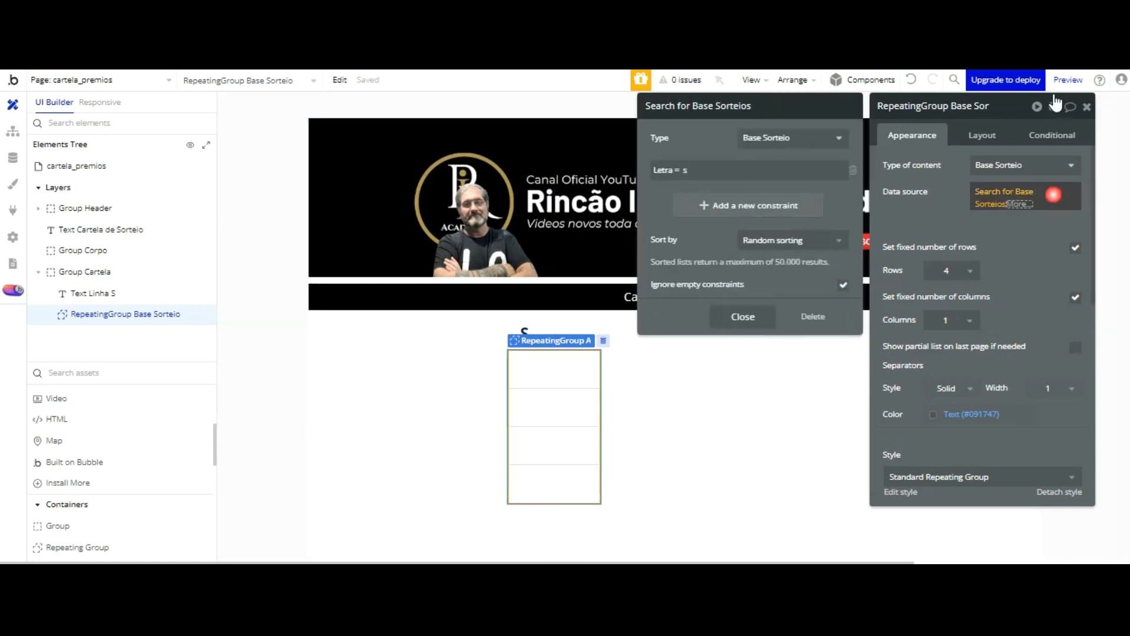
{"action": "left_click", "coordinate": [1020, 203]}
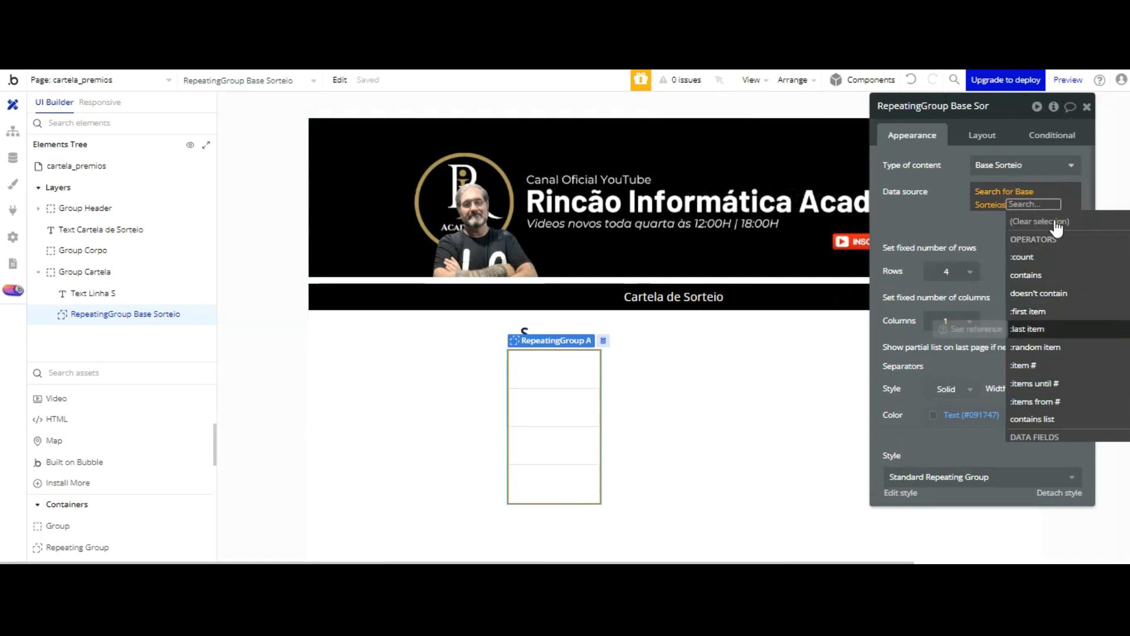
{"action": "key", "text": "Down"}
{"action": "key", "text": "Down"}
{"action": "key", "text": "Down"}
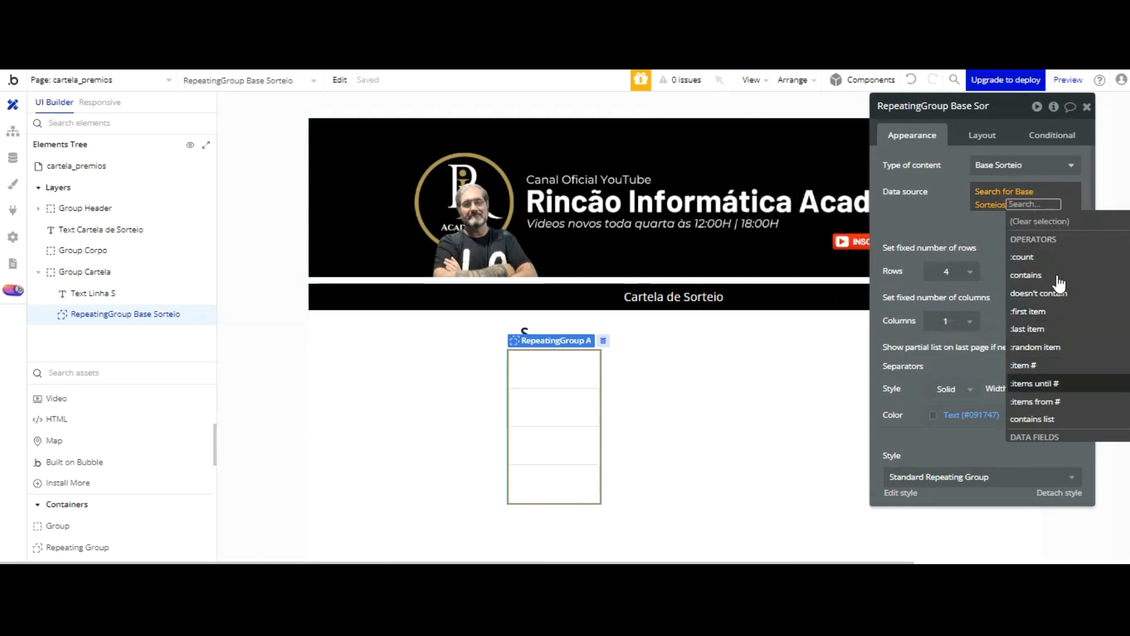
{"action": "key", "text": "Return"}
{"action": "type", "text": "6"}
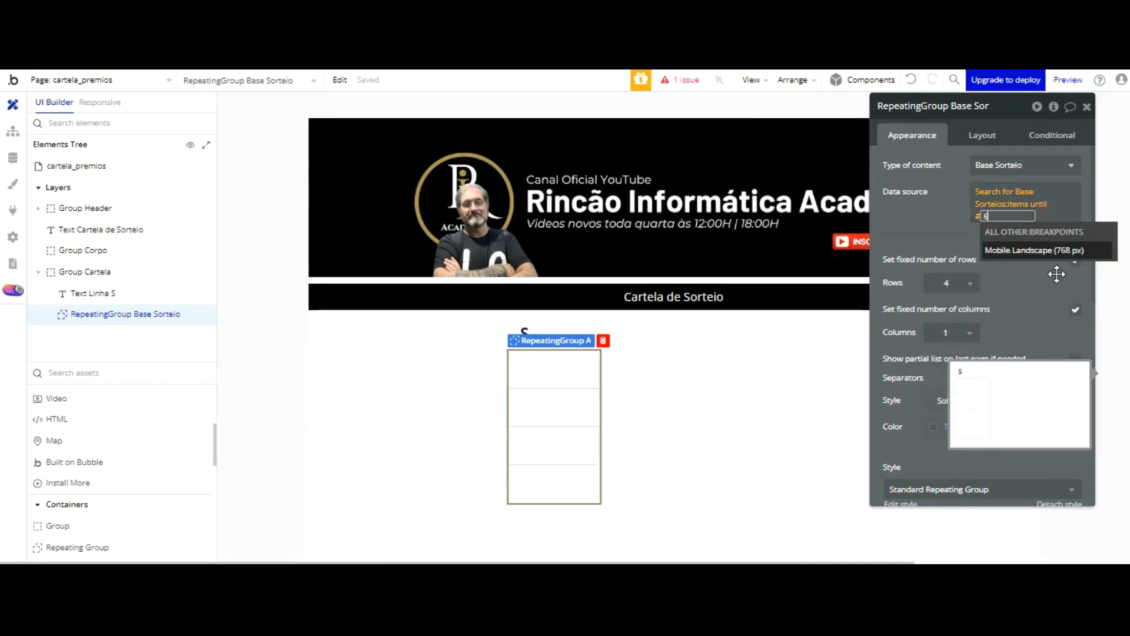
{"action": "key", "text": "Return"}
{"action": "left_click", "coordinate": [942, 119]}
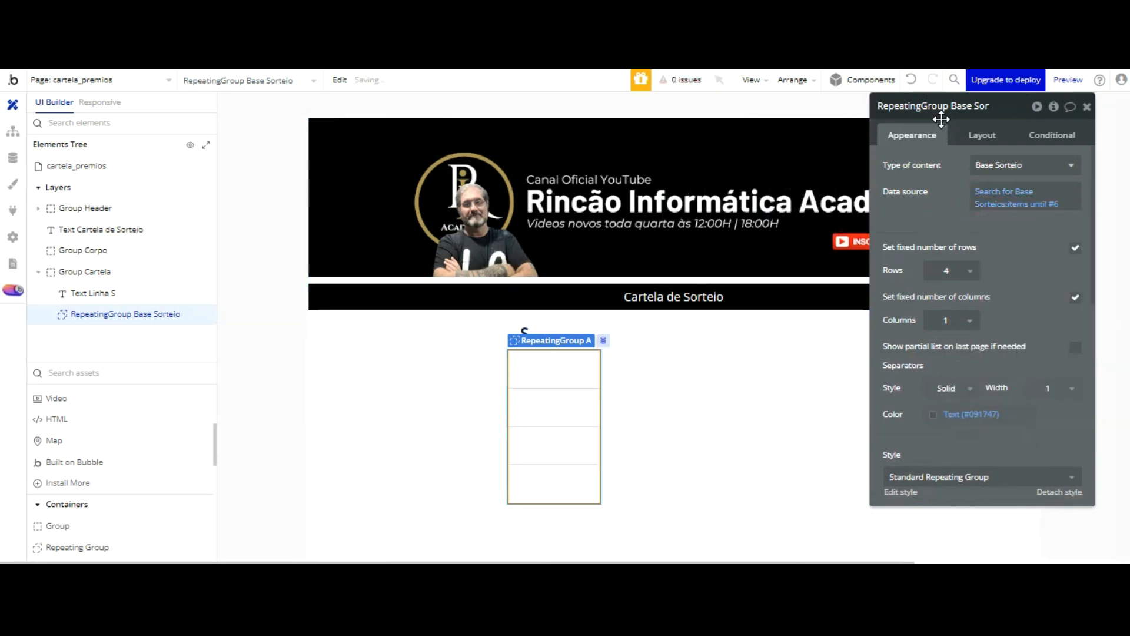